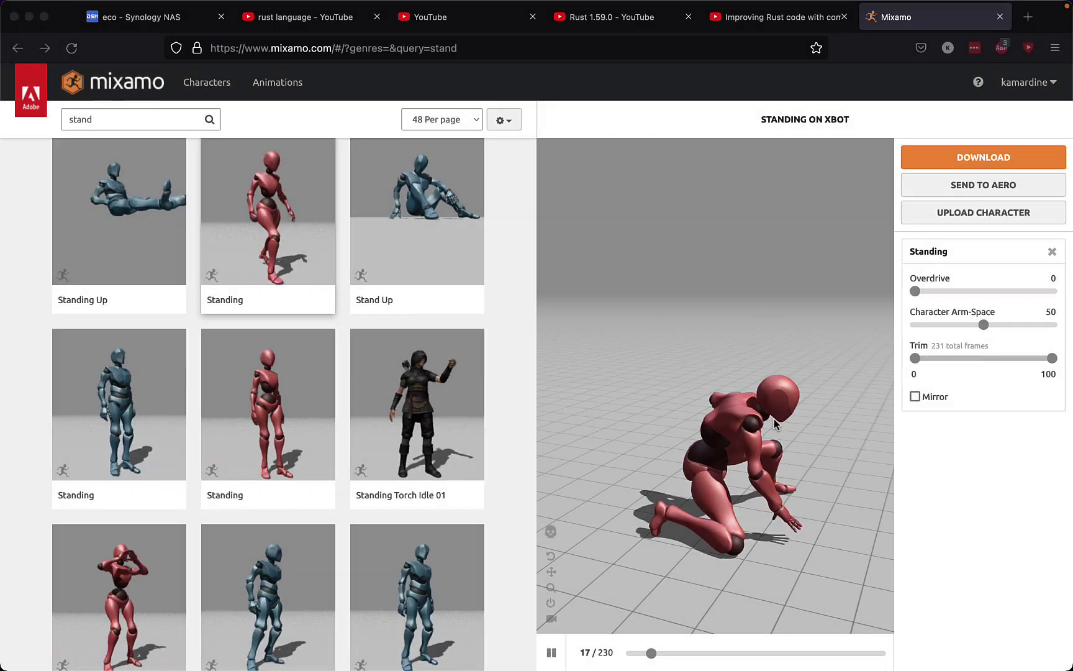
Preview the Standing animation on the XBot character from several angles and download it as an FBX file.
{"action": "left_click_drag", "start_coordinate": [774, 418], "coordinate": [870, 323]}
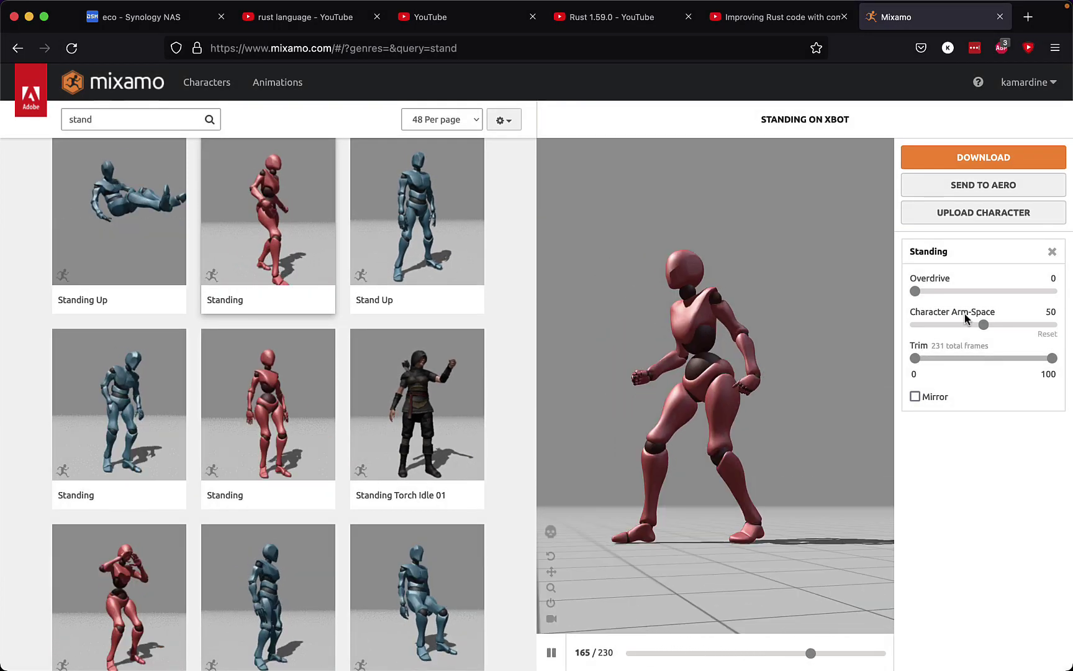
{"action": "left_click", "coordinate": [919, 290]}
{"action": "left_click_drag", "start_coordinate": [967, 293], "coordinate": [867, 302]}
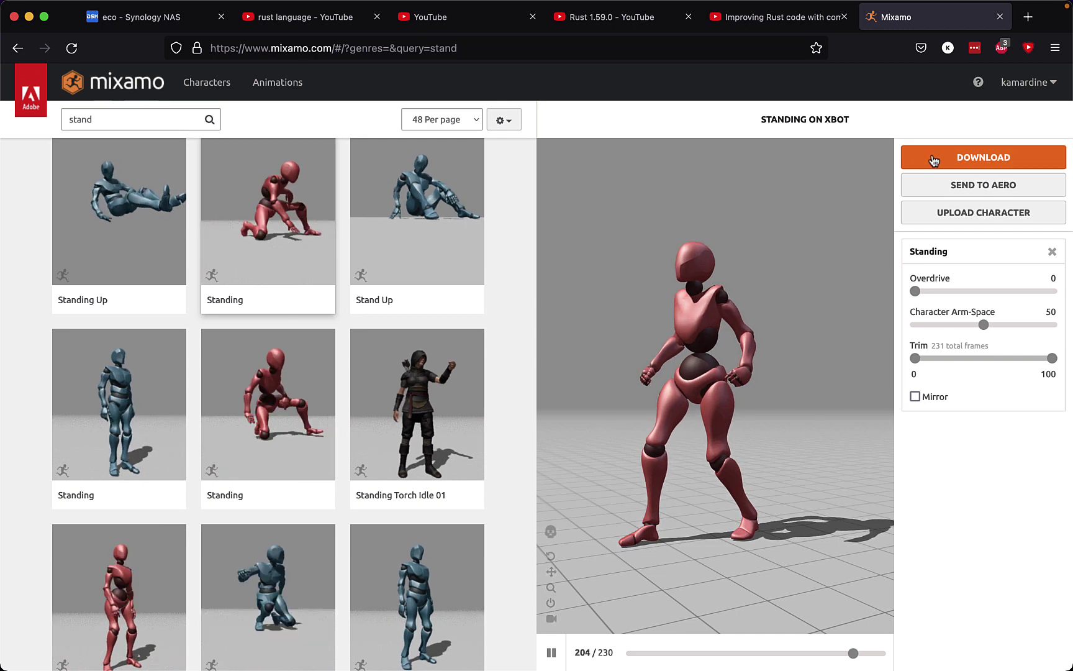
{"action": "left_click", "coordinate": [936, 160]}
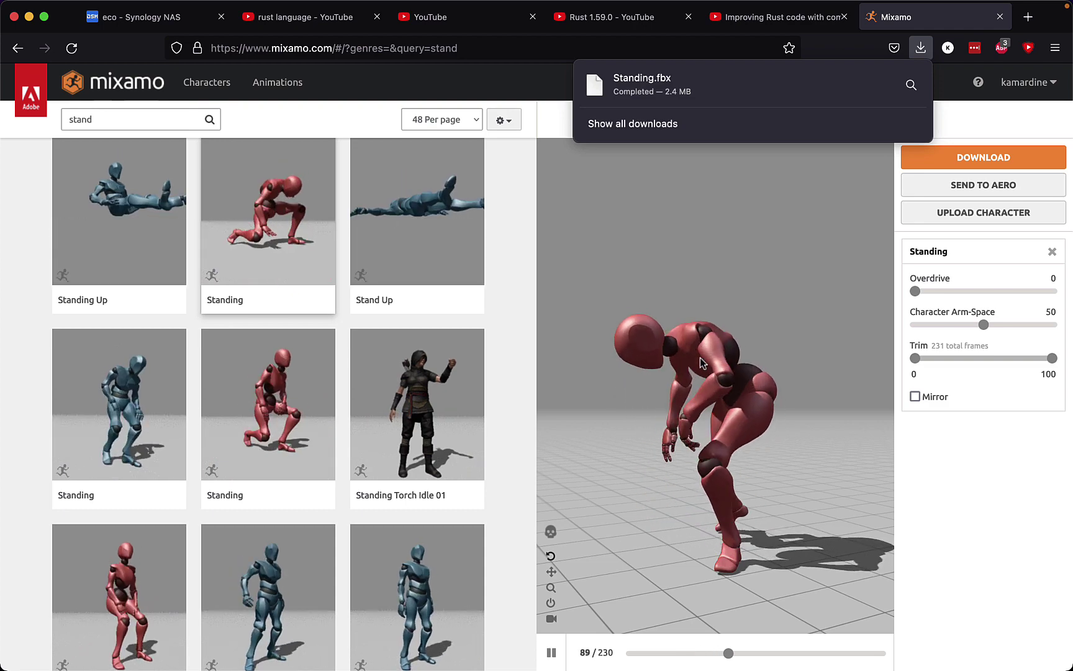
Switch to Blender, dismiss the splash screen and delete the default camera, cube and light.
{"action": "left_click", "coordinate": [488, 649]}
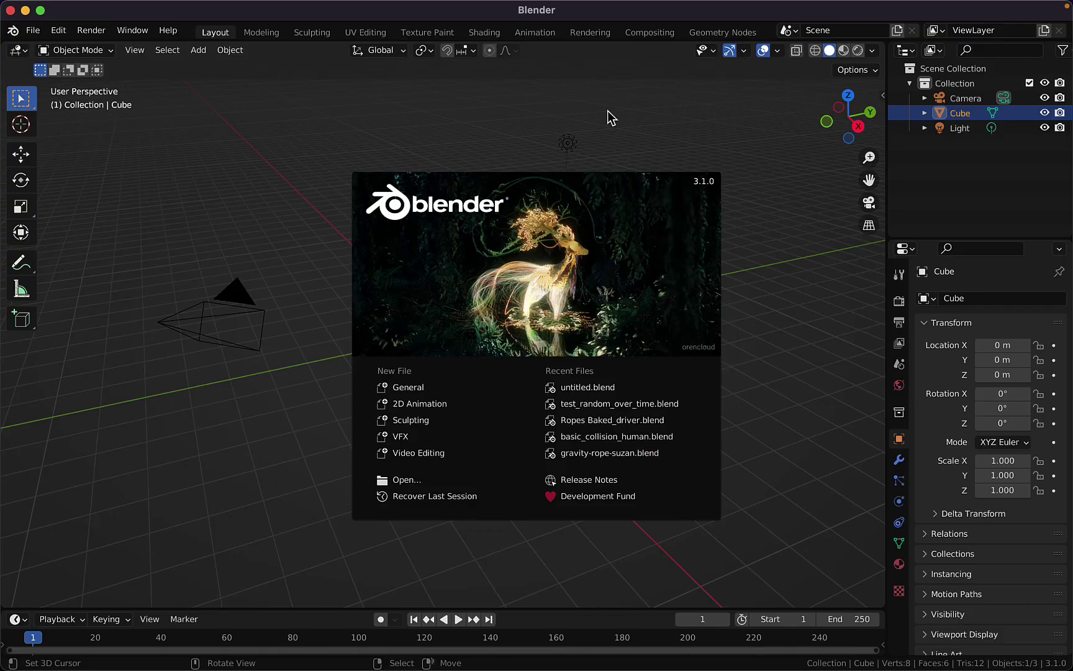
{"action": "left_click", "coordinate": [326, 252]}
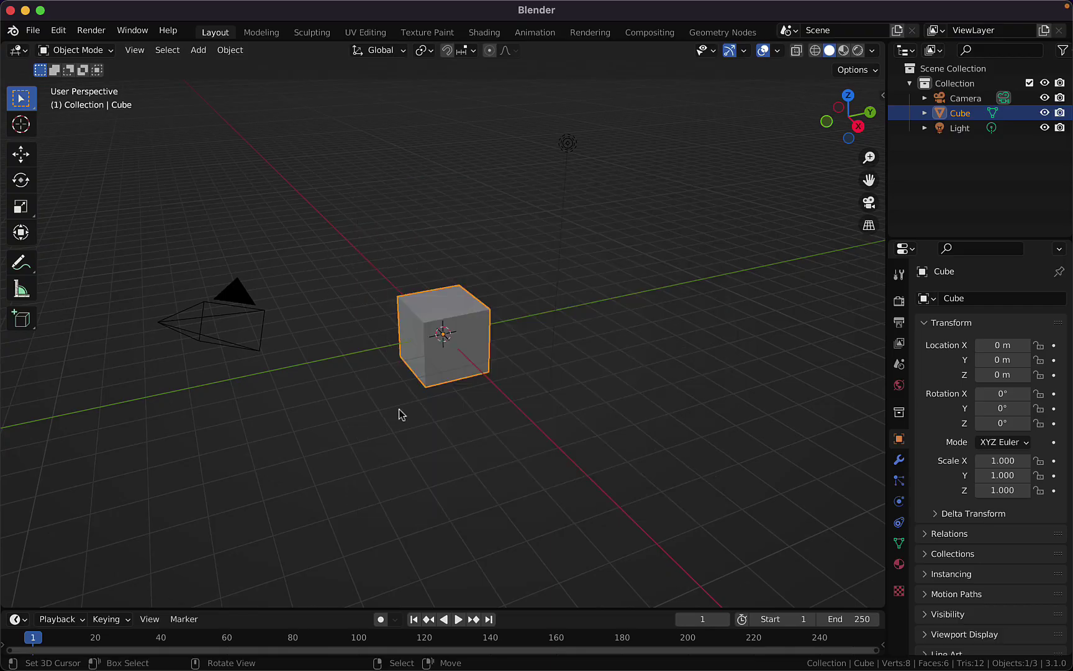
{"action": "key", "text": "a"}
{"action": "key", "text": "alt+a"}
{"action": "key", "text": "a"}
{"action": "key", "text": "Delete"}
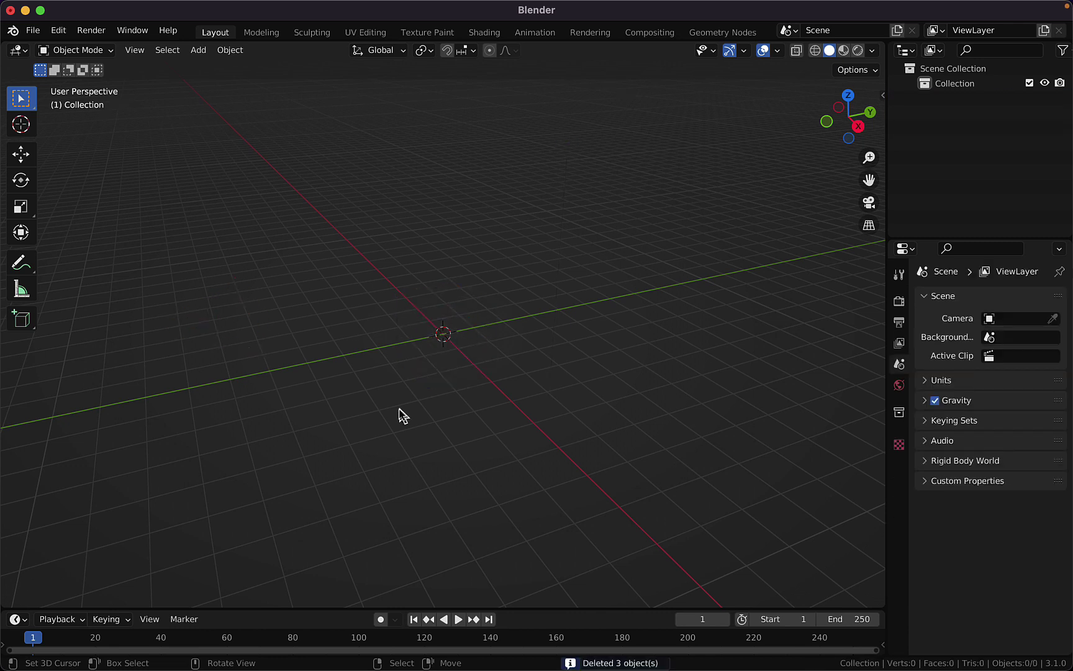
Set the scene's output frame rate to 30 fps and collapse the Frame Range and Output settings.
{"action": "left_click", "coordinate": [899, 275]}
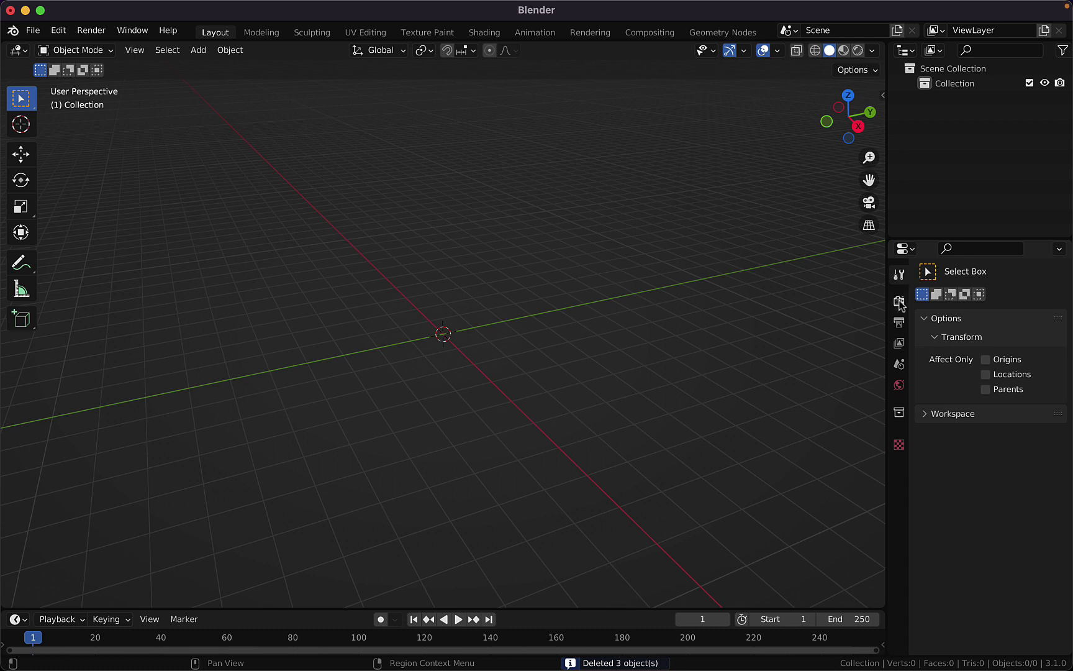
{"action": "left_click", "coordinate": [899, 302]}
{"action": "left_click", "coordinate": [931, 323]}
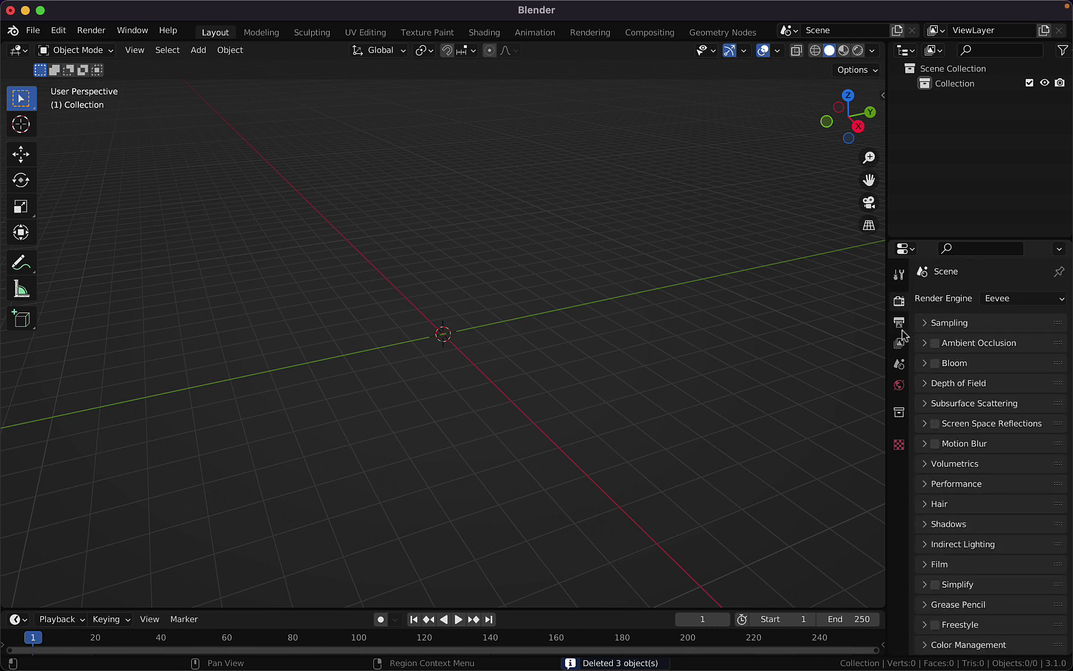
{"action": "left_click", "coordinate": [899, 323]}
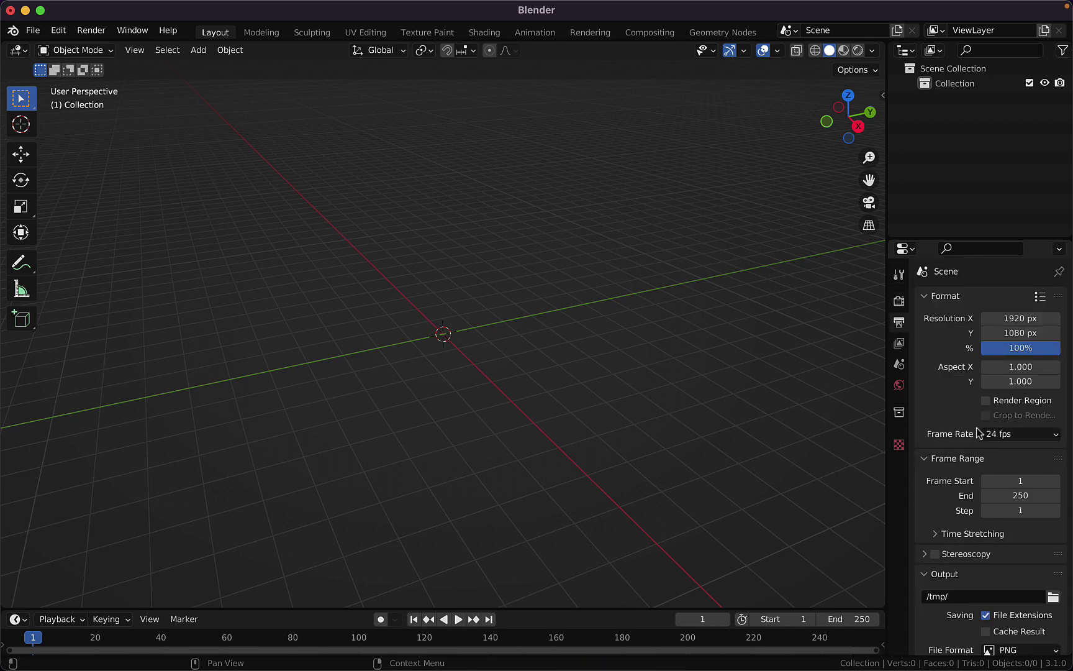
{"action": "left_click", "coordinate": [1001, 434]}
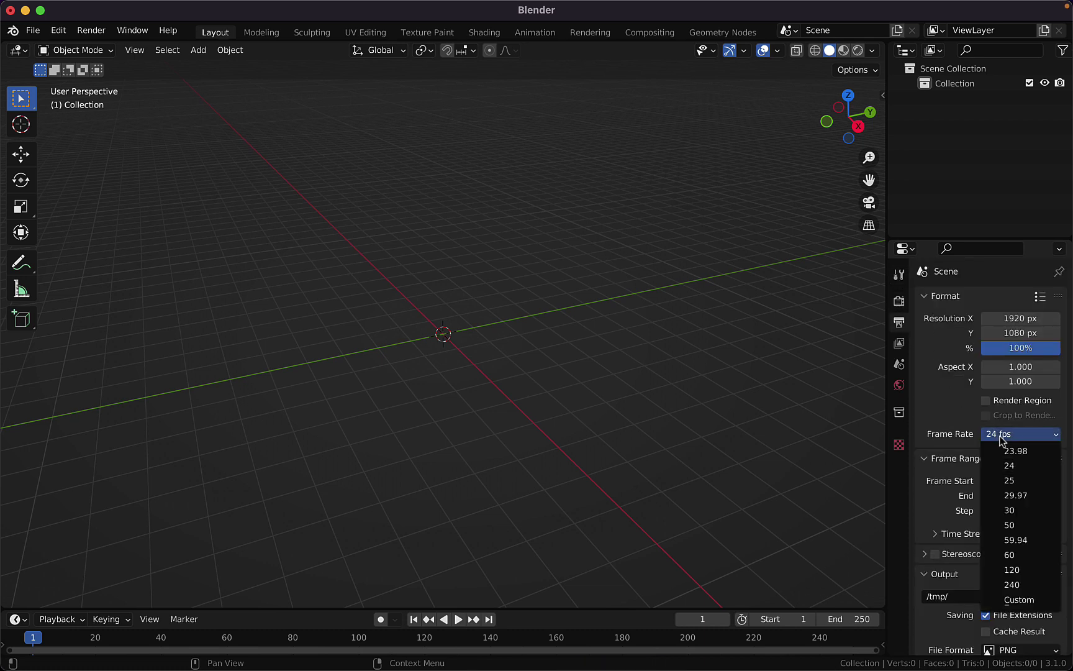
{"action": "left_click", "coordinate": [1012, 510]}
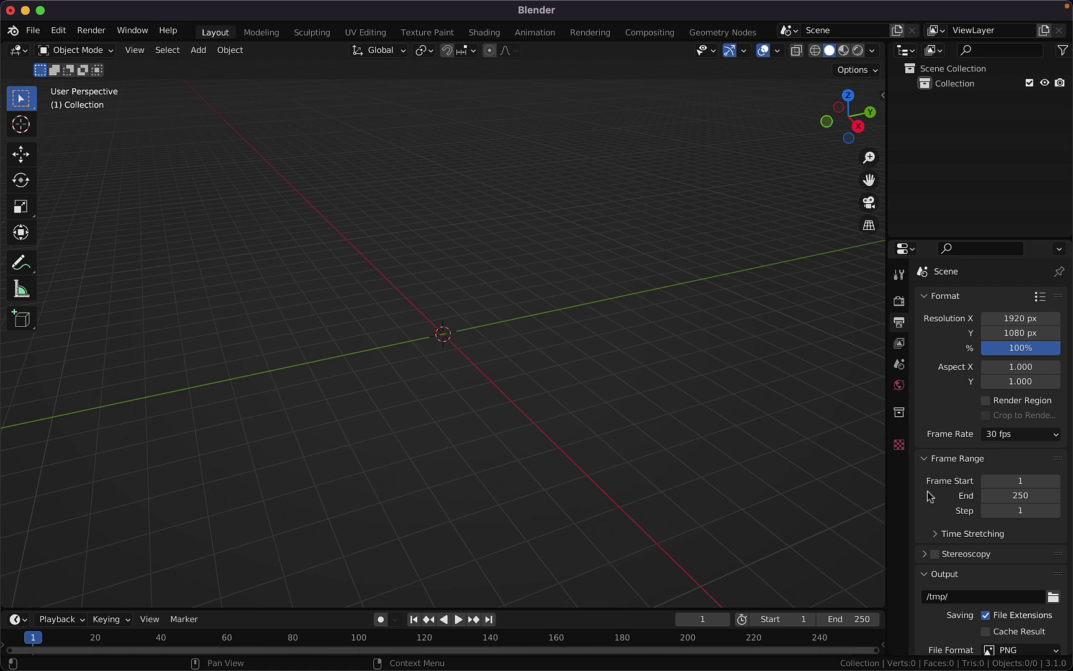
{"action": "left_click", "coordinate": [925, 459]}
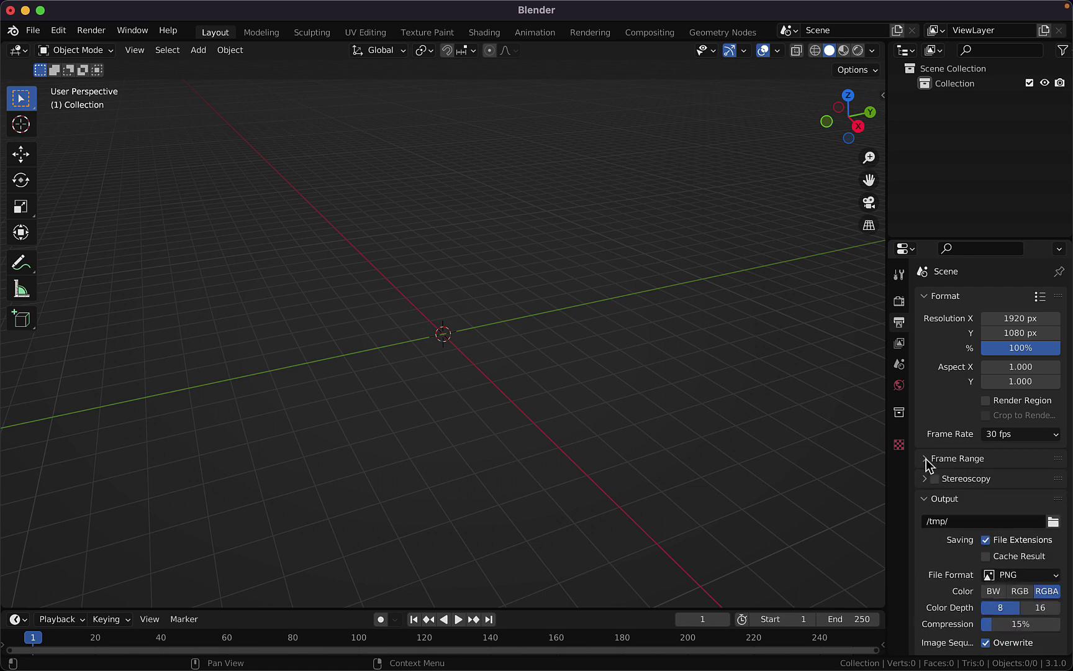
{"action": "left_click", "coordinate": [925, 498]}
Import the downloaded Standing.fbx animated character into the empty scene.
{"action": "middle_click_drag", "start_coordinate": [494, 346], "coordinate": [495, 346]}
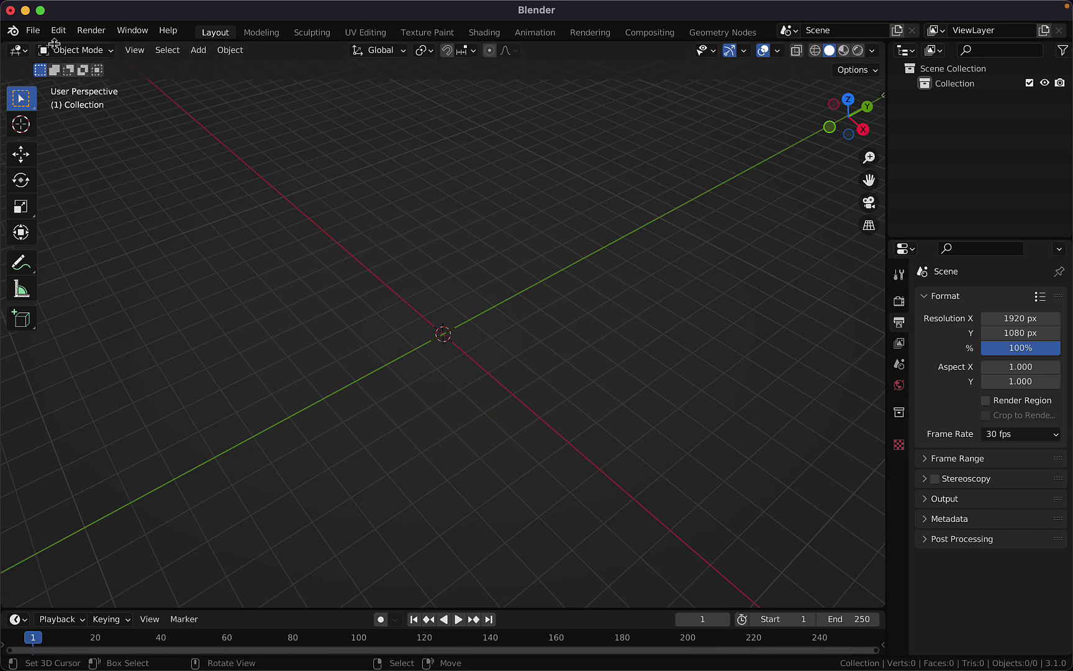
{"action": "left_click", "coordinate": [33, 30]}
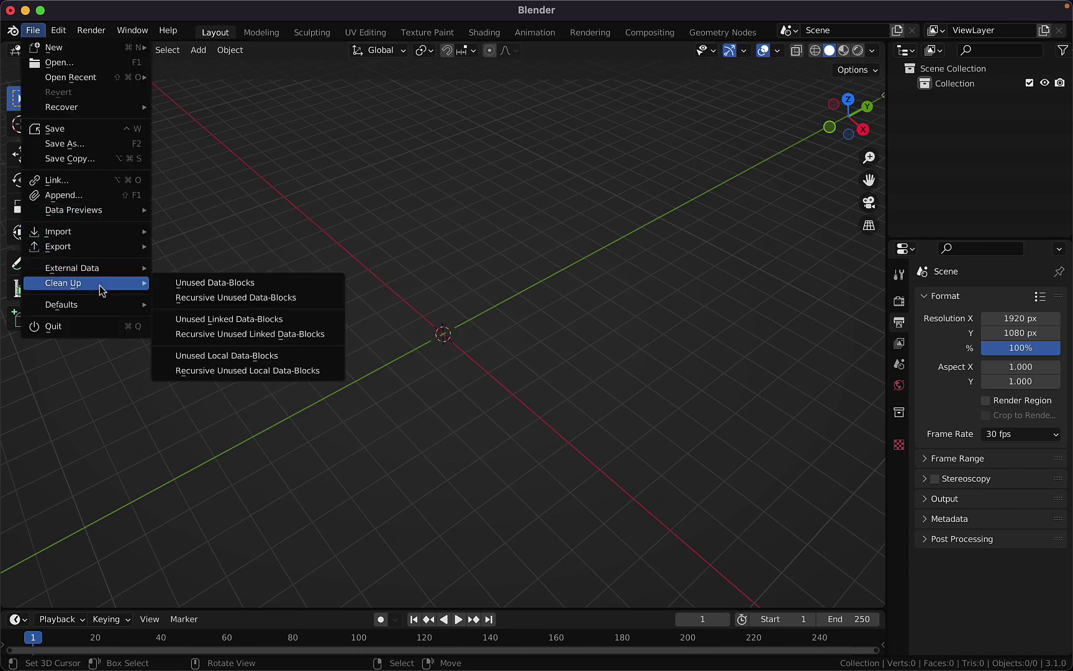
{"action": "mouse_move", "coordinate": [99, 231]}
{"action": "left_click", "coordinate": [255, 351]}
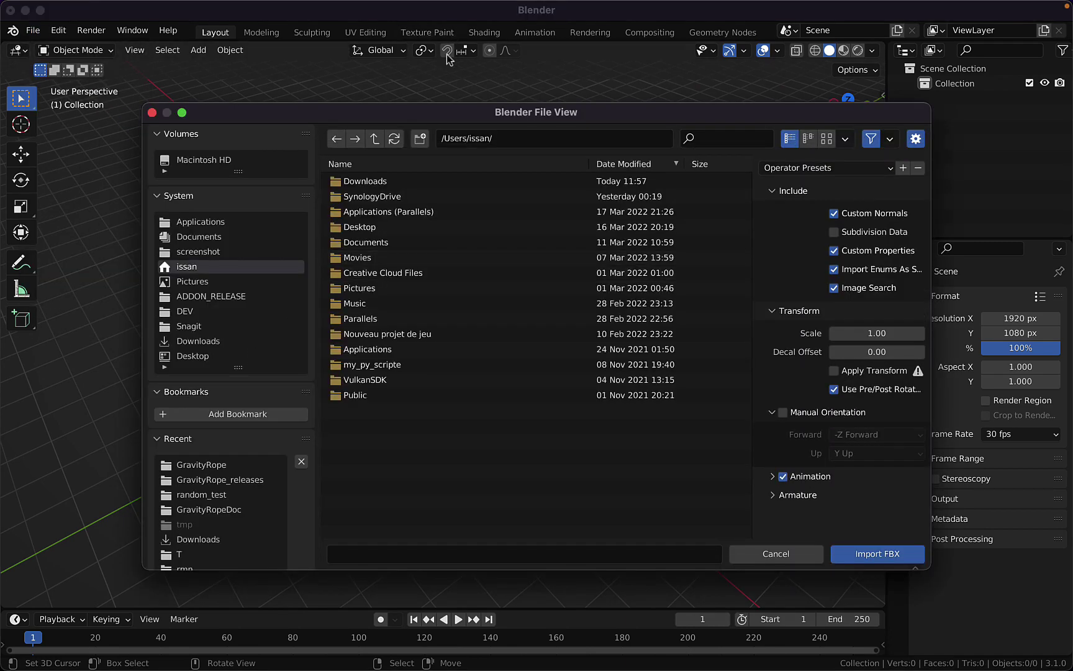
{"action": "left_click_drag", "start_coordinate": [444, 118], "coordinate": [408, 117]}
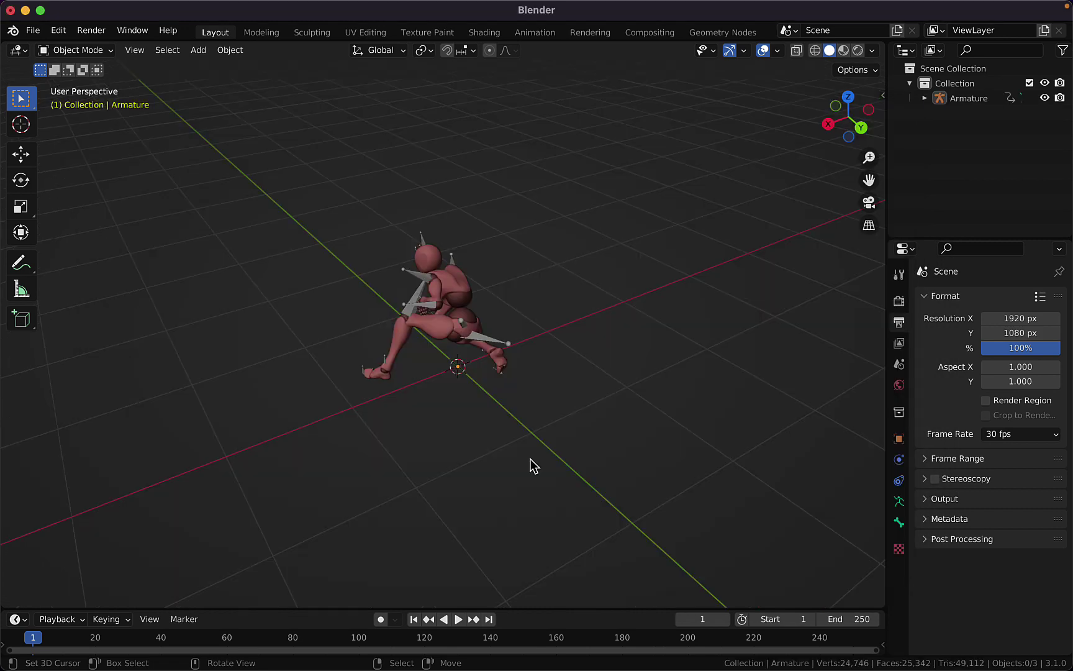
Open the Gravity Rope add-on's settings in the 3D viewport.
{"action": "scroll", "coordinate": [530, 463], "scroll_direction": "right", "scroll_amount": 5}
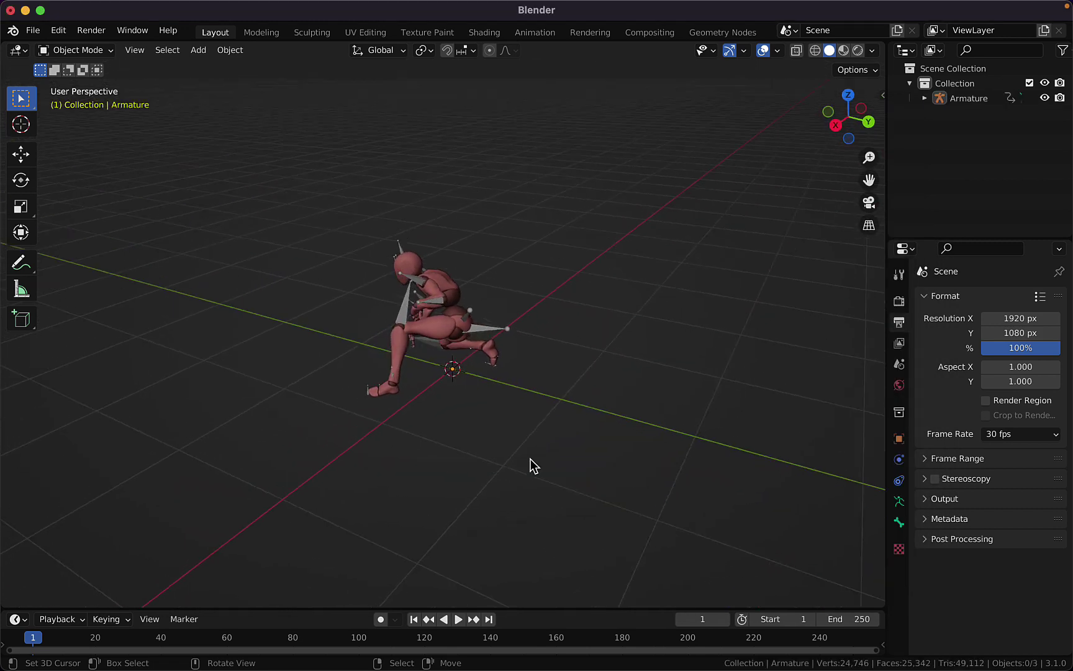
{"action": "scroll", "coordinate": [532, 466], "scroll_direction": "up", "scroll_amount": 4}
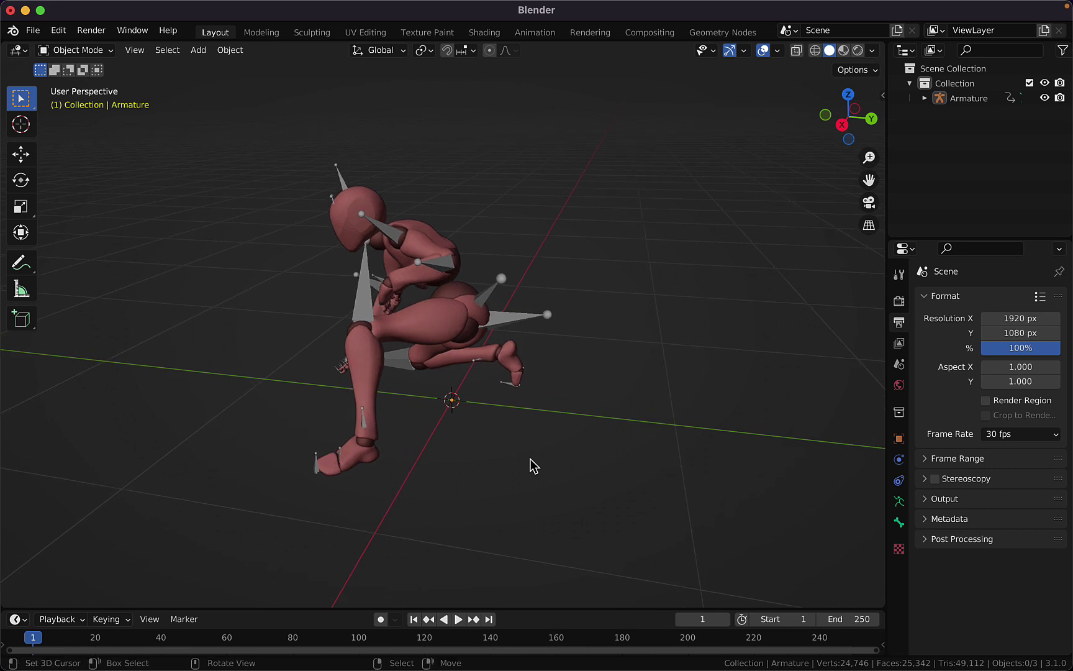
{"action": "scroll", "coordinate": [610, 390], "scroll_direction": "right", "scroll_amount": 5, "text": "shift"}
{"action": "left_click", "coordinate": [883, 95]}
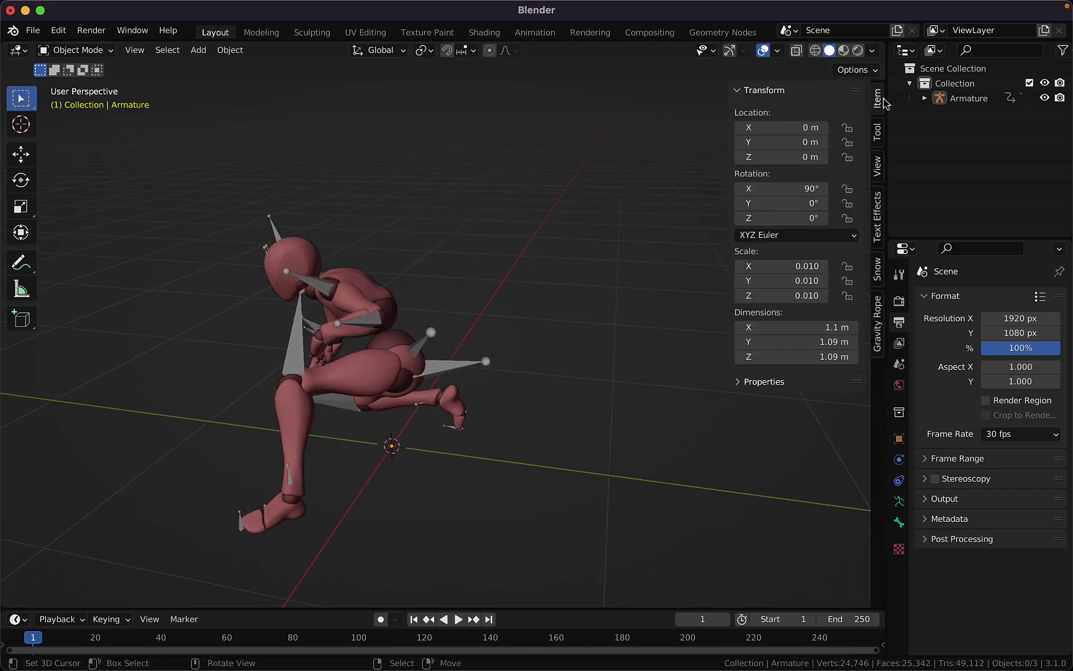
{"action": "left_click", "coordinate": [878, 317]}
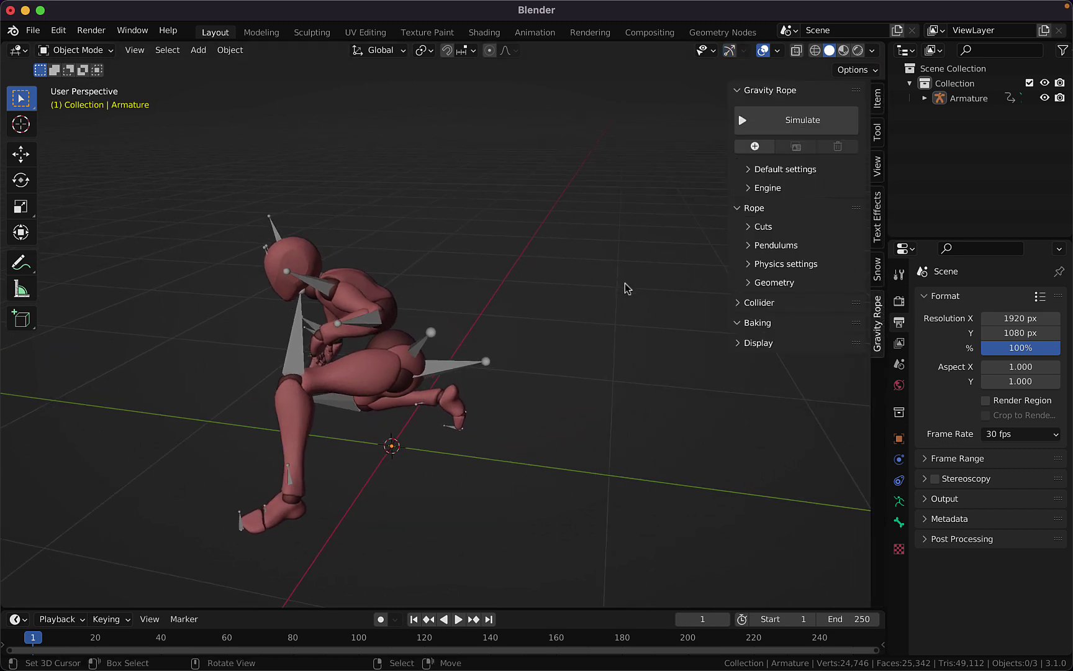
Place the 3D cursor on the left side of the character's upper back and add a Gravity Rope there.
{"action": "scroll", "coordinate": [583, 303], "scroll_direction": "right", "scroll_amount": 10}
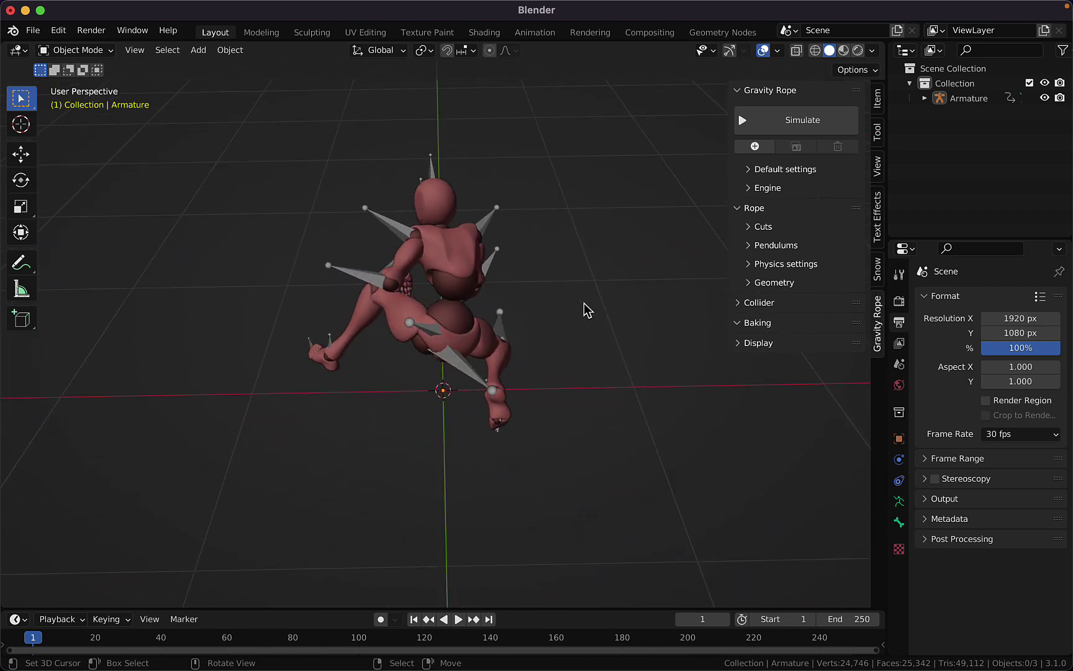
{"action": "scroll", "coordinate": [585, 309], "scroll_direction": "right", "scroll_amount": 10}
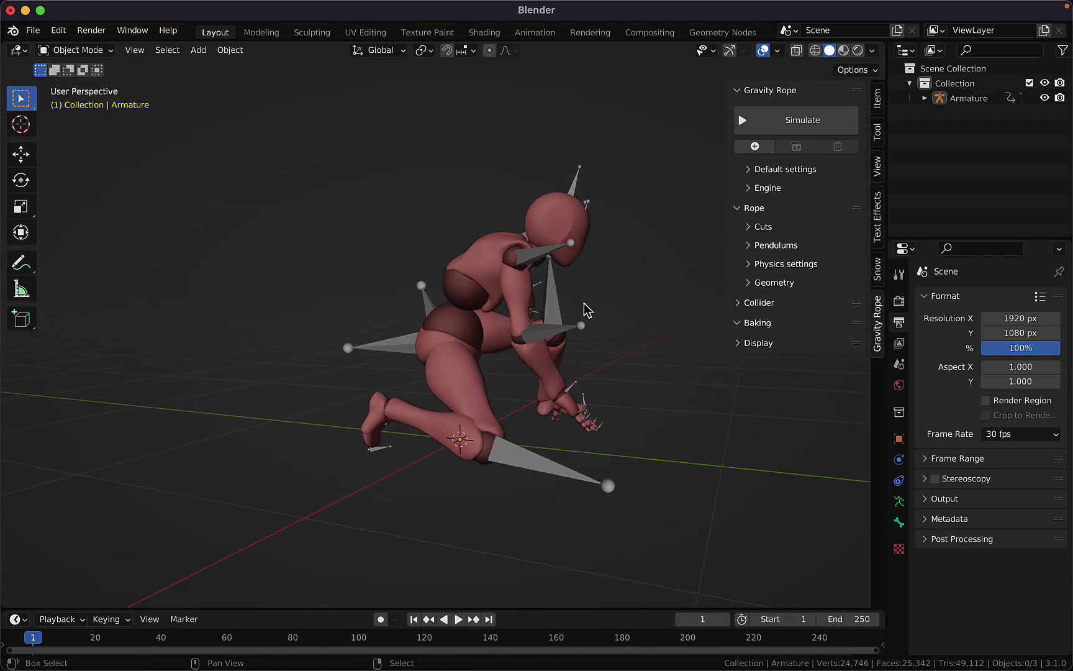
{"action": "scroll", "coordinate": [585, 309], "scroll_direction": "right", "scroll_amount": 5}
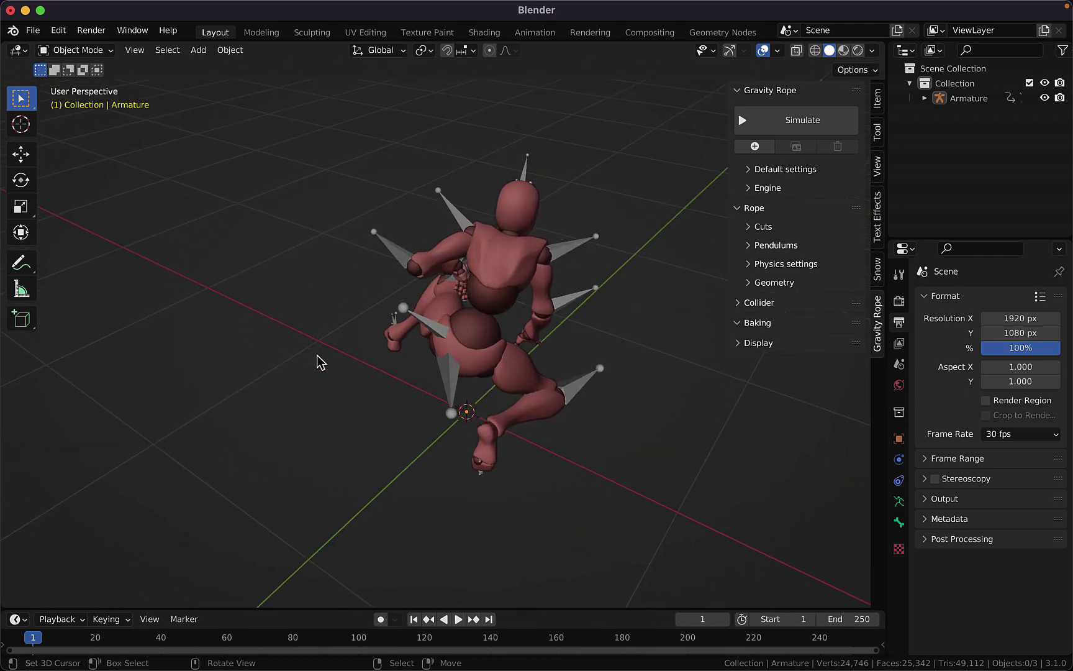
{"action": "scroll", "coordinate": [320, 362], "scroll_direction": "right", "scroll_amount": 2}
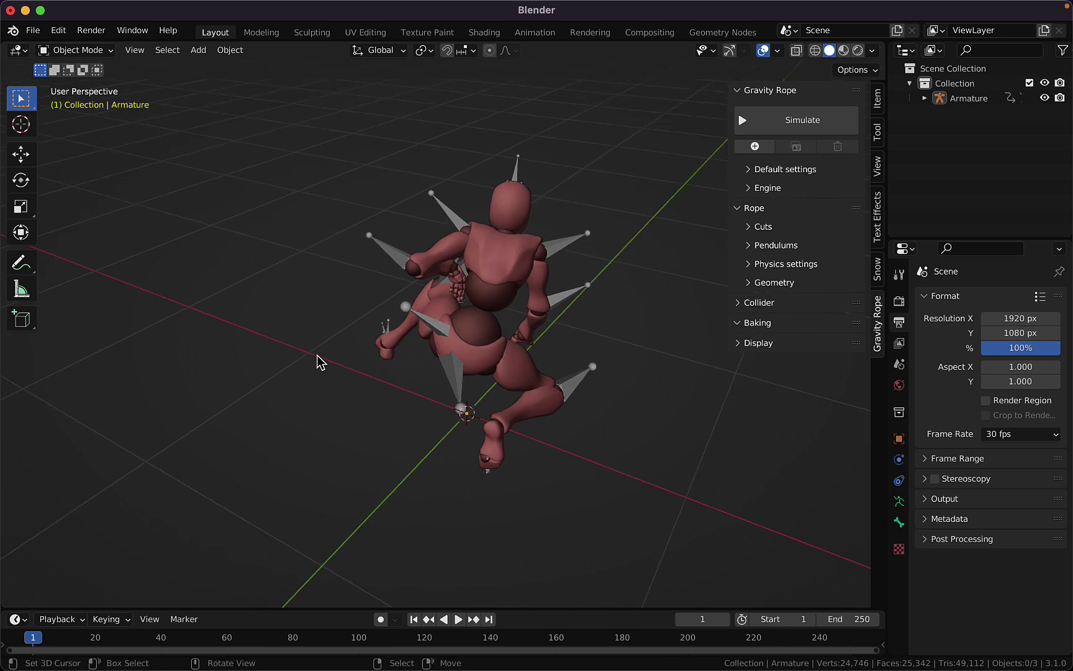
{"action": "scroll", "coordinate": [318, 362], "scroll_direction": "right", "scroll_amount": 8}
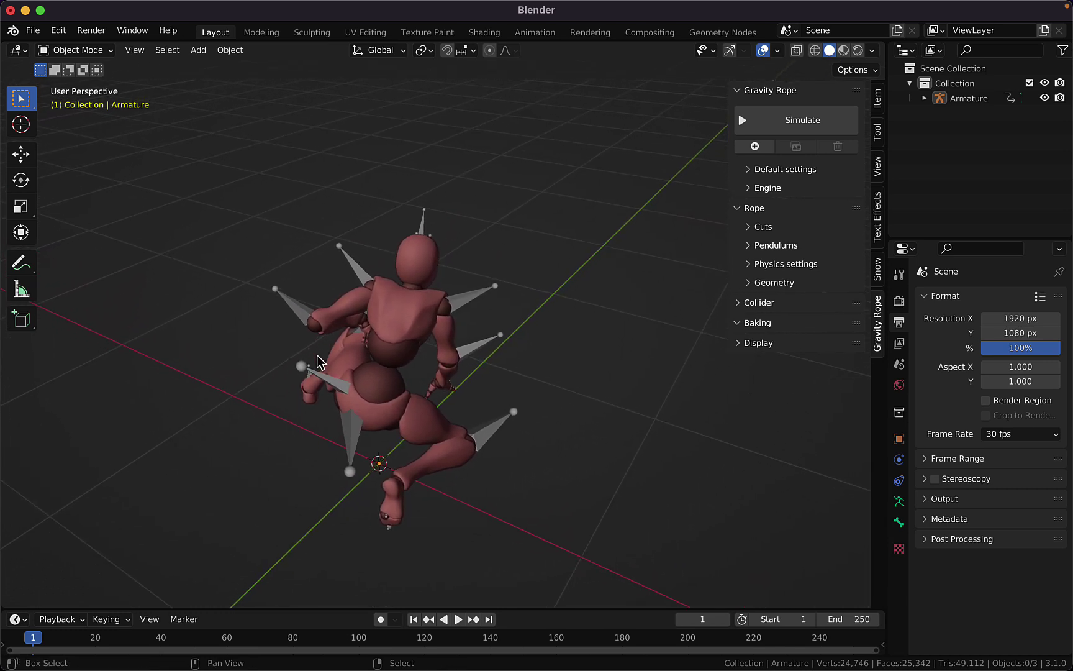
{"action": "scroll", "coordinate": [317, 362], "scroll_direction": "down", "scroll_amount": 1, "text": "shift"}
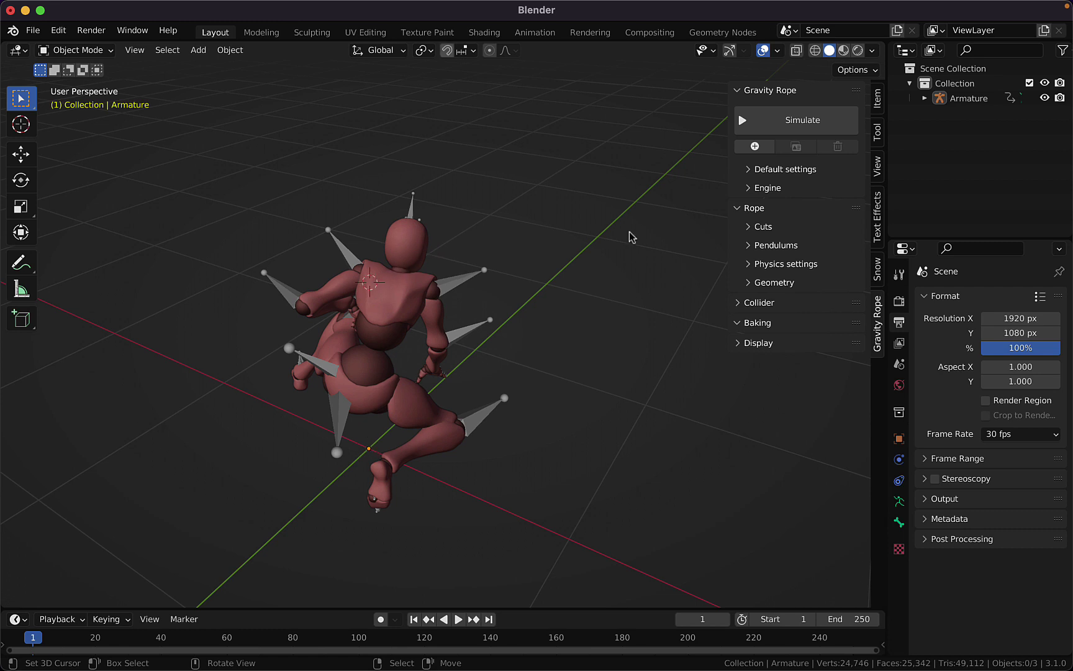
{"action": "left_click", "coordinate": [754, 148]}
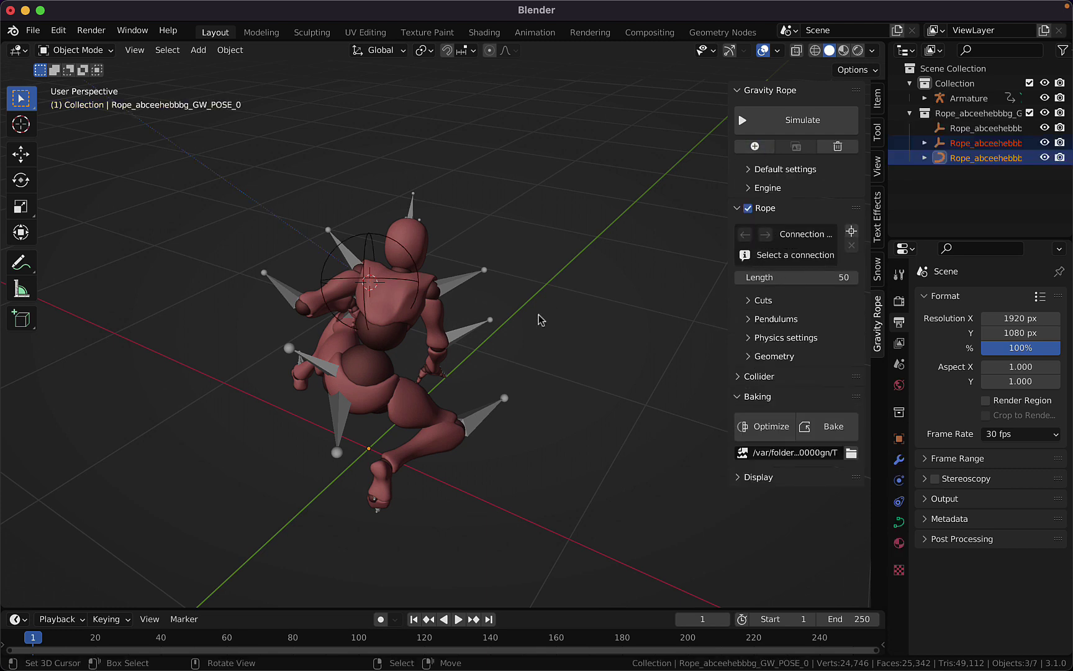
Collapse the Baking settings and set the ropes' display hook size to 0.04.
{"action": "scroll", "coordinate": [540, 315], "scroll_direction": "right", "scroll_amount": 3}
{"action": "scroll", "coordinate": [539, 315], "scroll_direction": "up", "scroll_amount": 2, "text": "ctrl"}
{"action": "scroll", "coordinate": [539, 315], "scroll_direction": "down", "scroll_amount": 5, "text": "ctrl"}
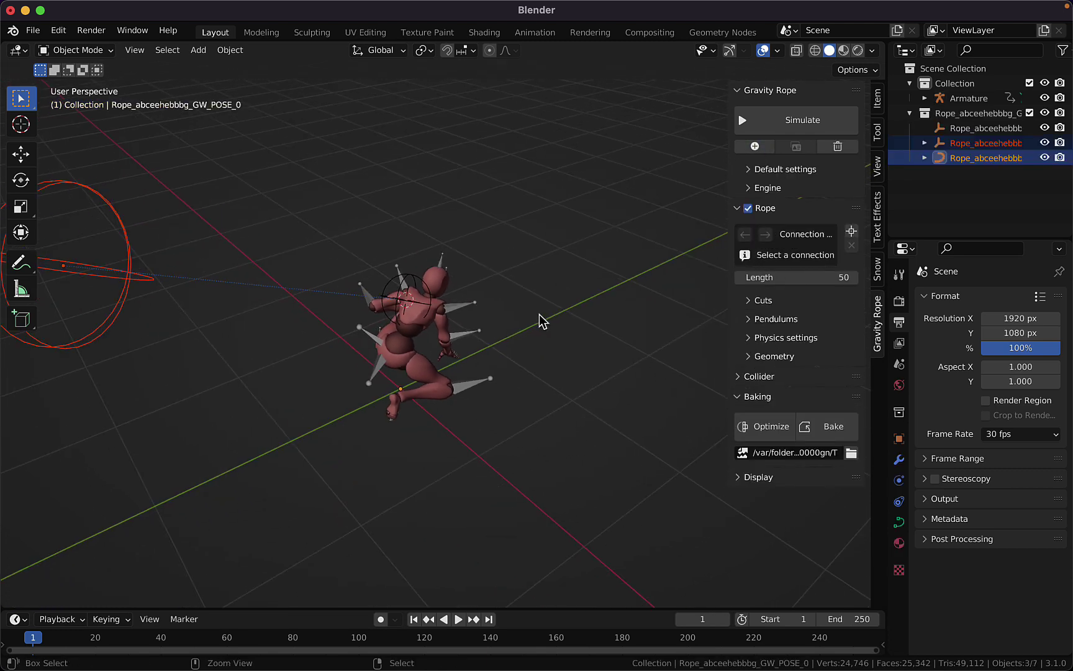
{"action": "scroll", "coordinate": [540, 315], "scroll_direction": "down", "scroll_amount": 3, "text": "ctrl"}
{"action": "scroll", "coordinate": [558, 436], "scroll_direction": "right", "scroll_amount": 5}
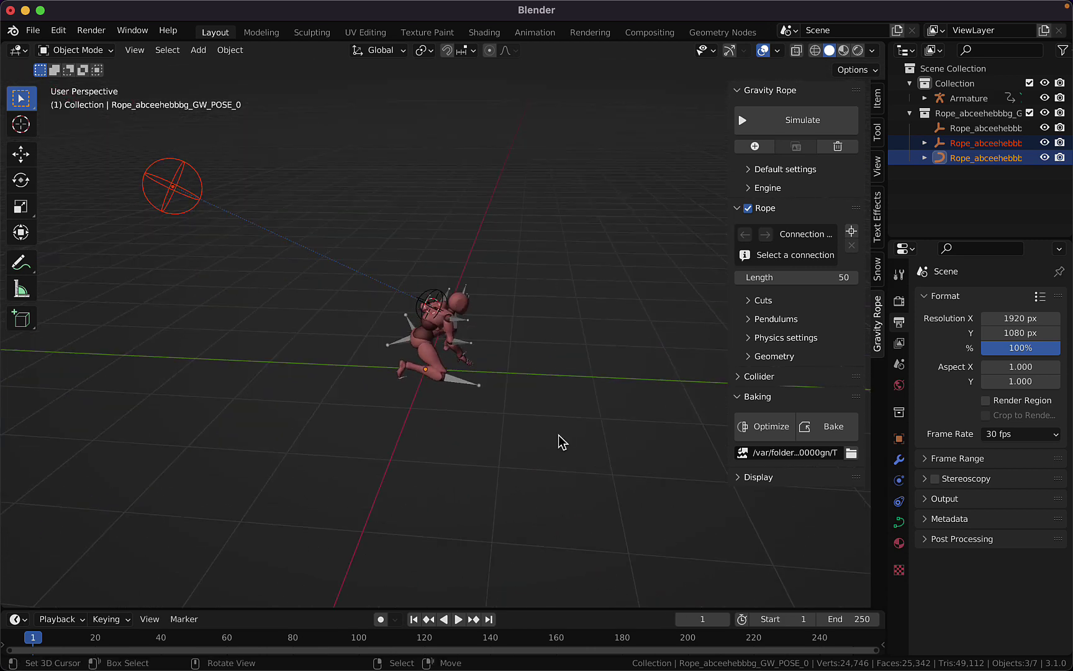
{"action": "scroll", "coordinate": [562, 442], "scroll_direction": "left", "scroll_amount": 5}
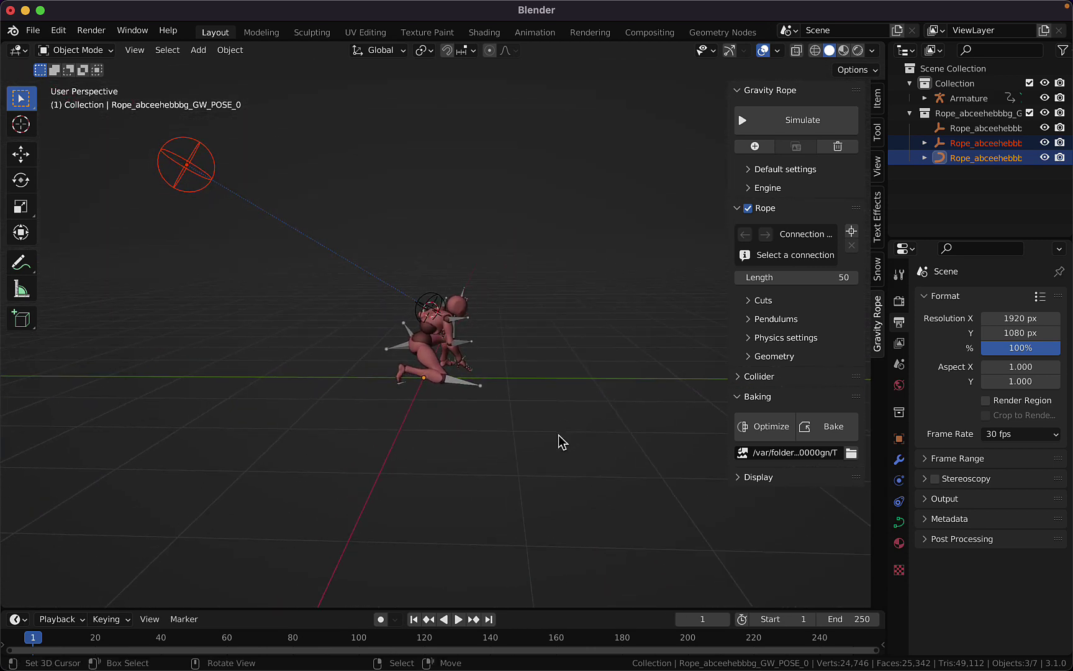
{"action": "scroll", "coordinate": [562, 442], "scroll_direction": "left", "scroll_amount": 2}
{"action": "left_click", "coordinate": [742, 396]}
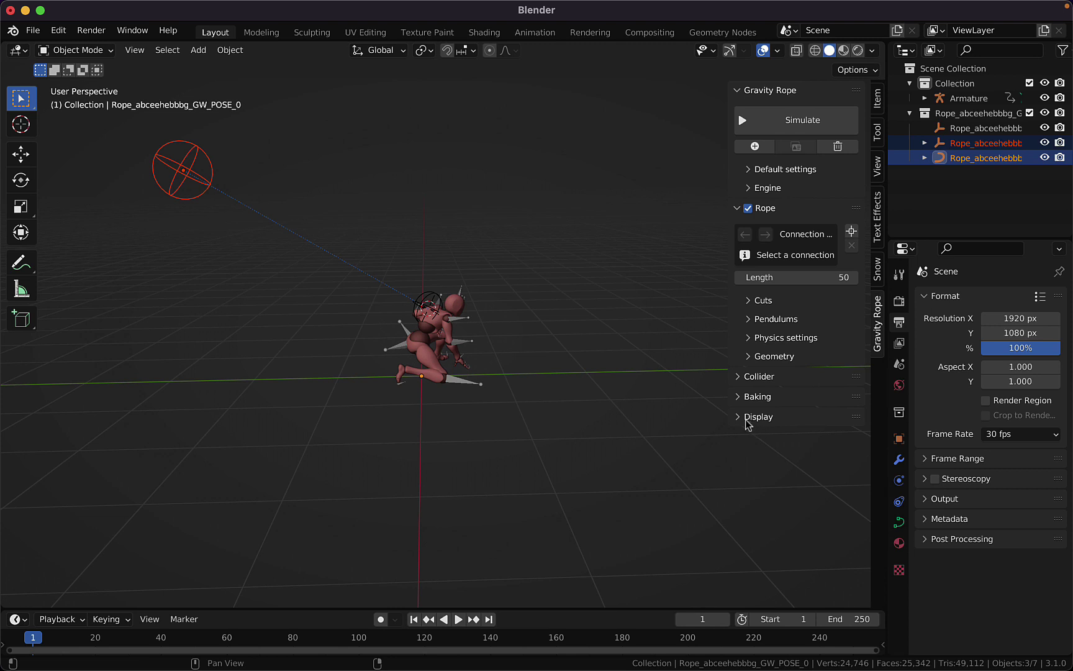
{"action": "left_click", "coordinate": [745, 419]}
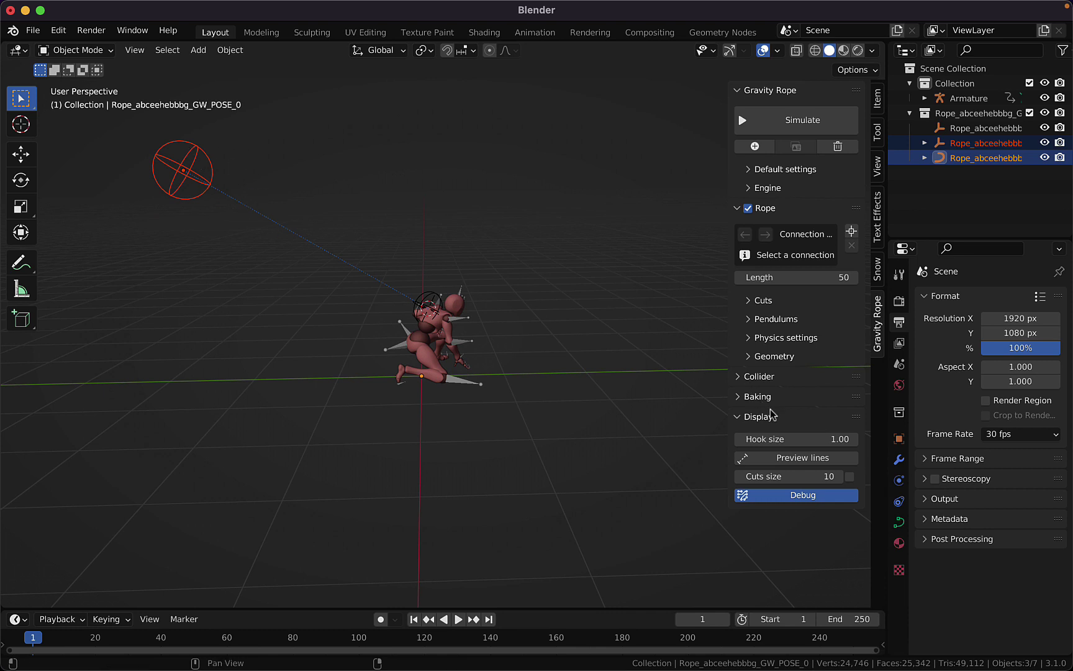
{"action": "left_click_drag", "start_coordinate": [827, 439], "coordinate": [733, 438]}
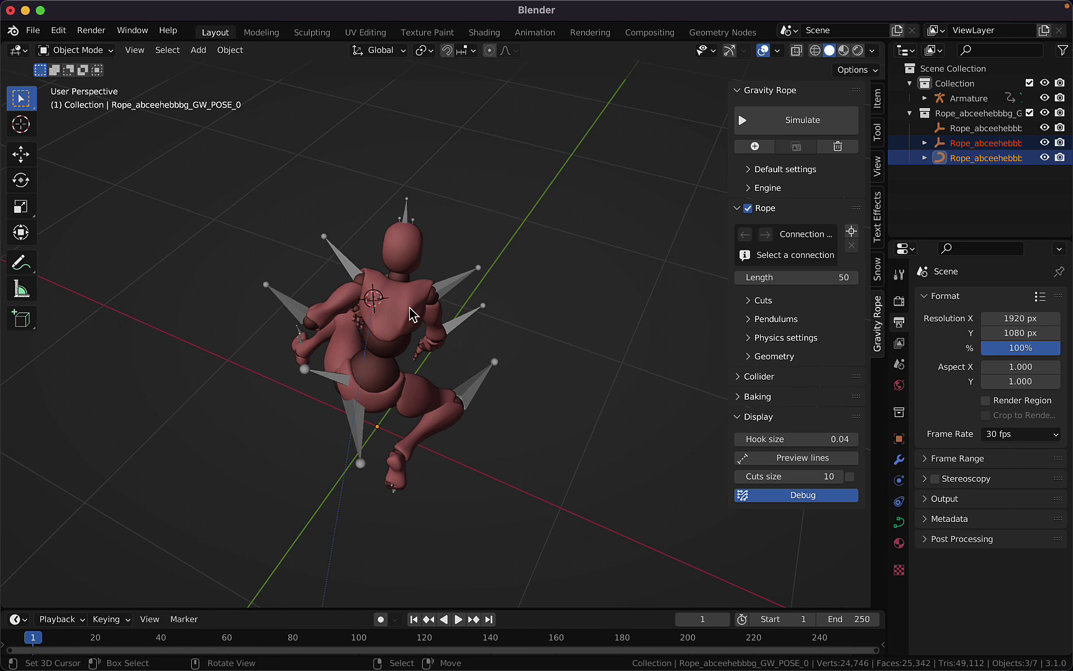
Place the 3D cursor on the right side of the character's upper back and add a second Gravity Rope there.
{"action": "scroll", "coordinate": [409, 308], "scroll_direction": "left", "scroll_amount": 6}
{"action": "scroll", "coordinate": [410, 308], "scroll_direction": "right", "scroll_amount": 1}
{"action": "left_click", "coordinate": [747, 149]}
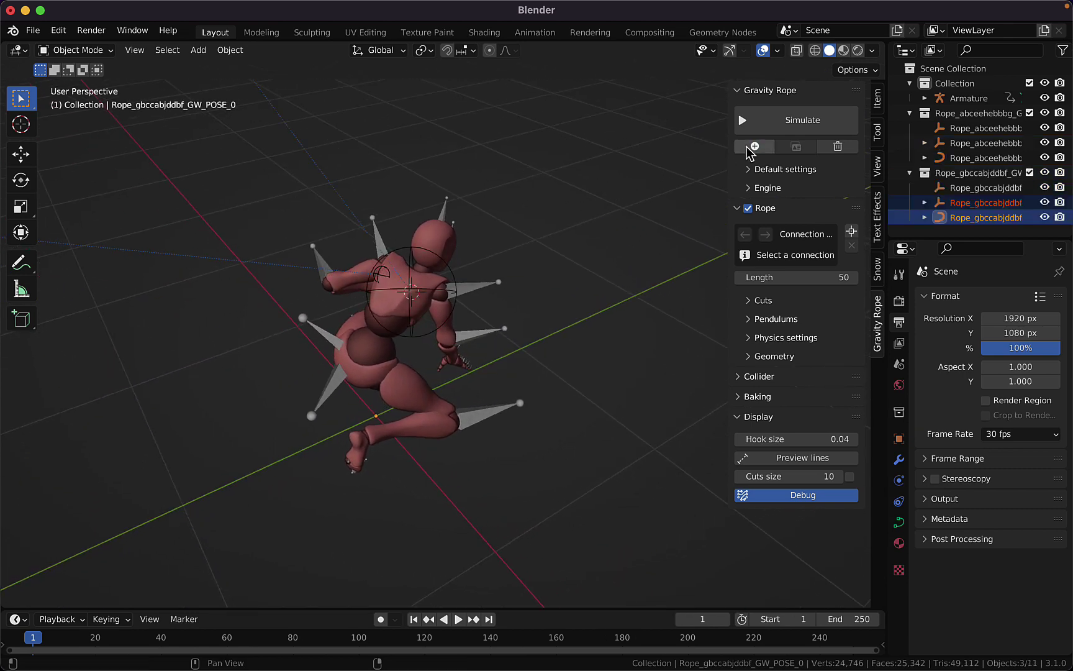
{"action": "scroll", "coordinate": [396, 343], "scroll_direction": "left", "scroll_amount": 10}
{"action": "scroll", "coordinate": [396, 343], "scroll_direction": "left", "scroll_amount": 3}
{"action": "scroll", "coordinate": [392, 315], "scroll_direction": "left", "scroll_amount": 8}
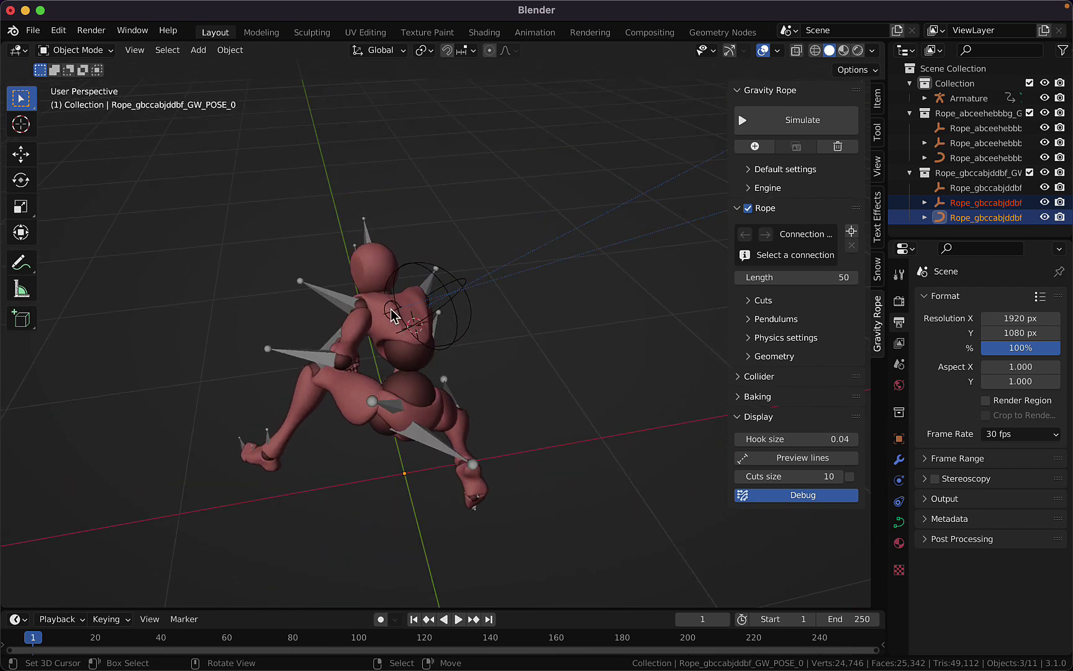
Place the 3D cursor at five further points on the character's back and hips, adding a Gravity Rope at each.
{"action": "scroll", "coordinate": [412, 301], "scroll_direction": "left", "scroll_amount": 8}
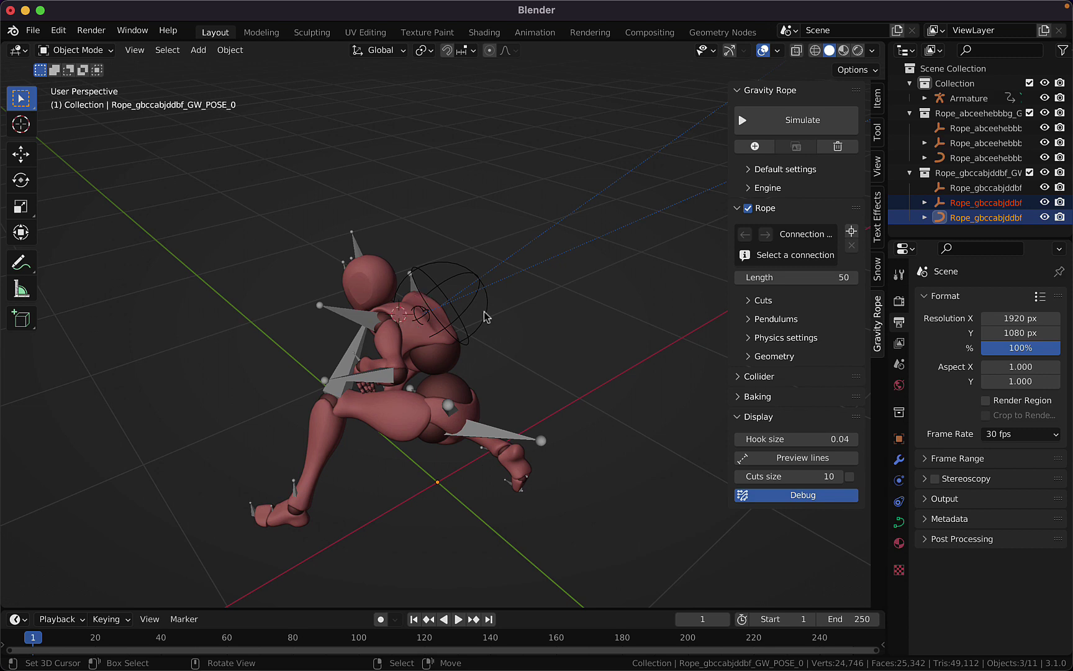
{"action": "left_click", "coordinate": [758, 149]}
{"action": "left_click", "coordinate": [760, 149]}
{"action": "left_click", "coordinate": [759, 149]}
{"action": "left_click", "coordinate": [758, 147]}
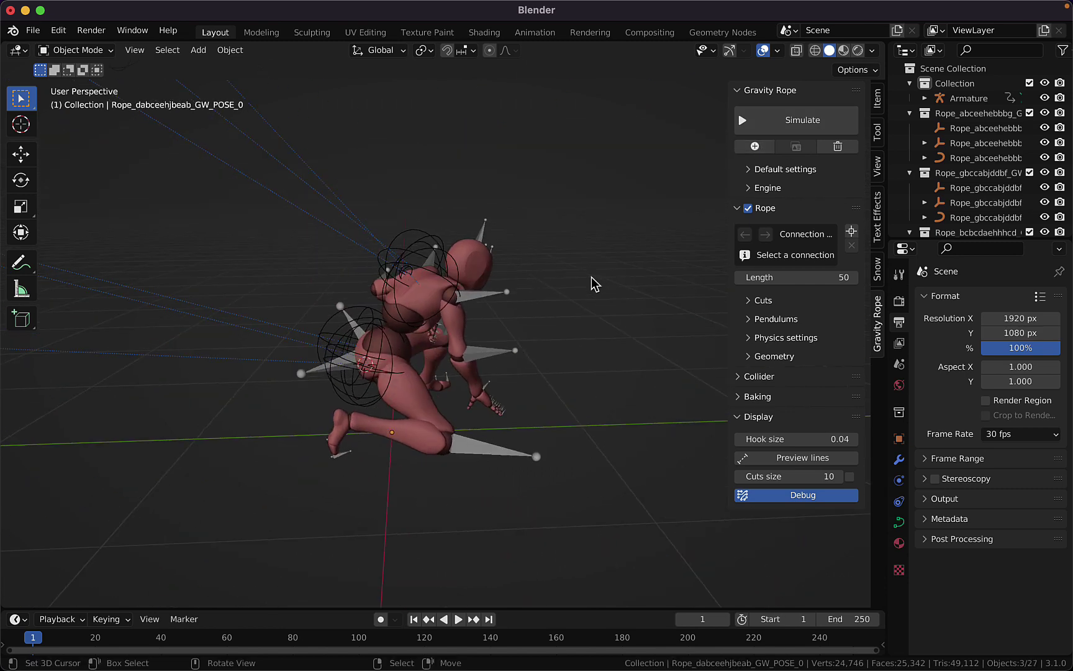
{"action": "scroll", "coordinate": [592, 282], "scroll_direction": "left", "scroll_amount": 10}
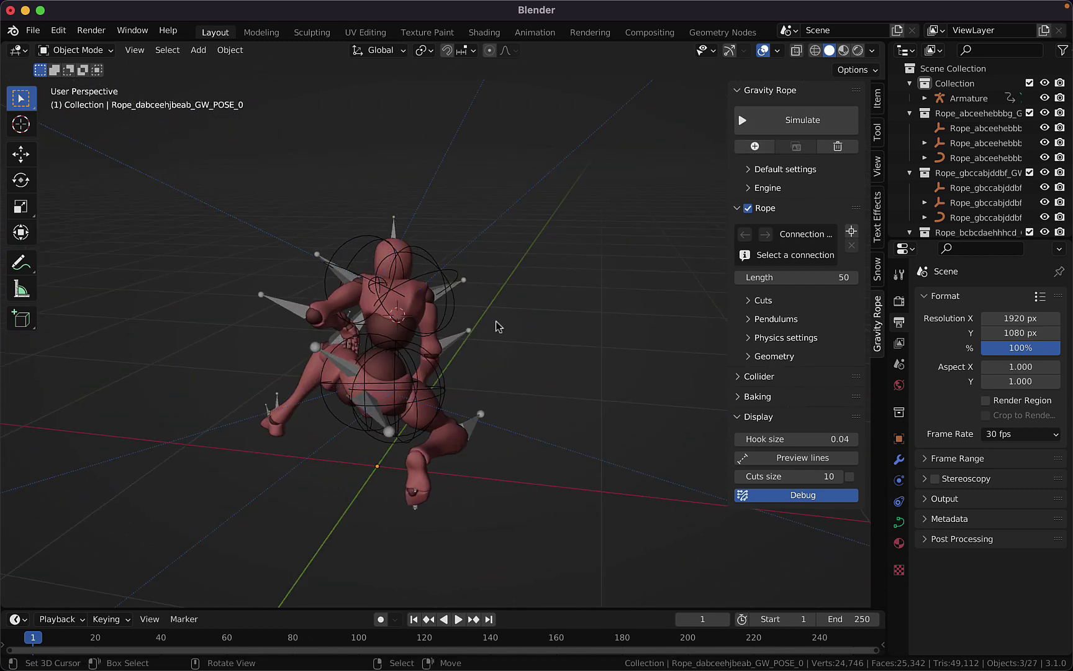
{"action": "left_click", "coordinate": [755, 147]}
{"action": "scroll", "coordinate": [555, 343], "scroll_direction": "left", "scroll_amount": 8}
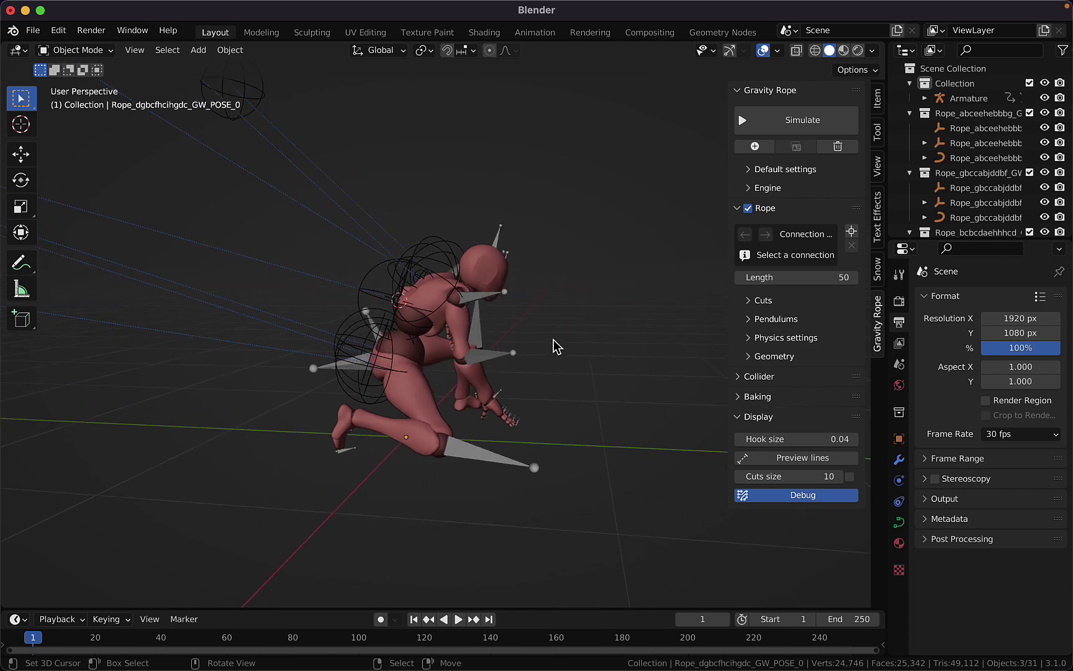
Play the animation to check how the rope hooks behave against the moving character, and return to the first frame.
{"action": "left_click", "coordinate": [458, 619]}
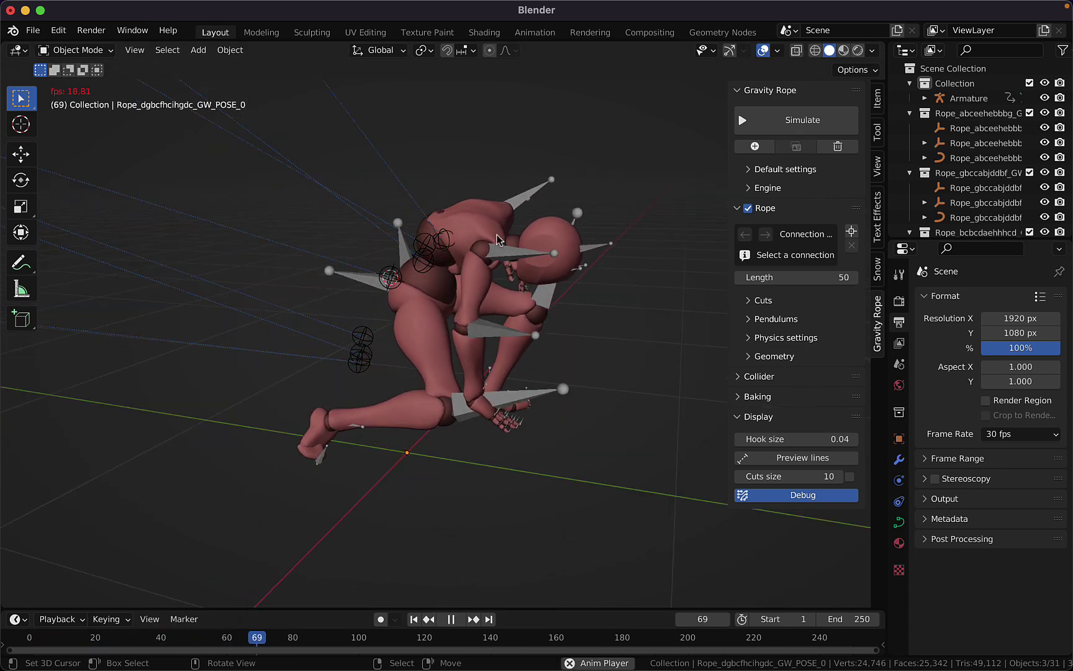
{"action": "left_click", "coordinate": [452, 619]}
{"action": "left_click", "coordinate": [414, 619]}
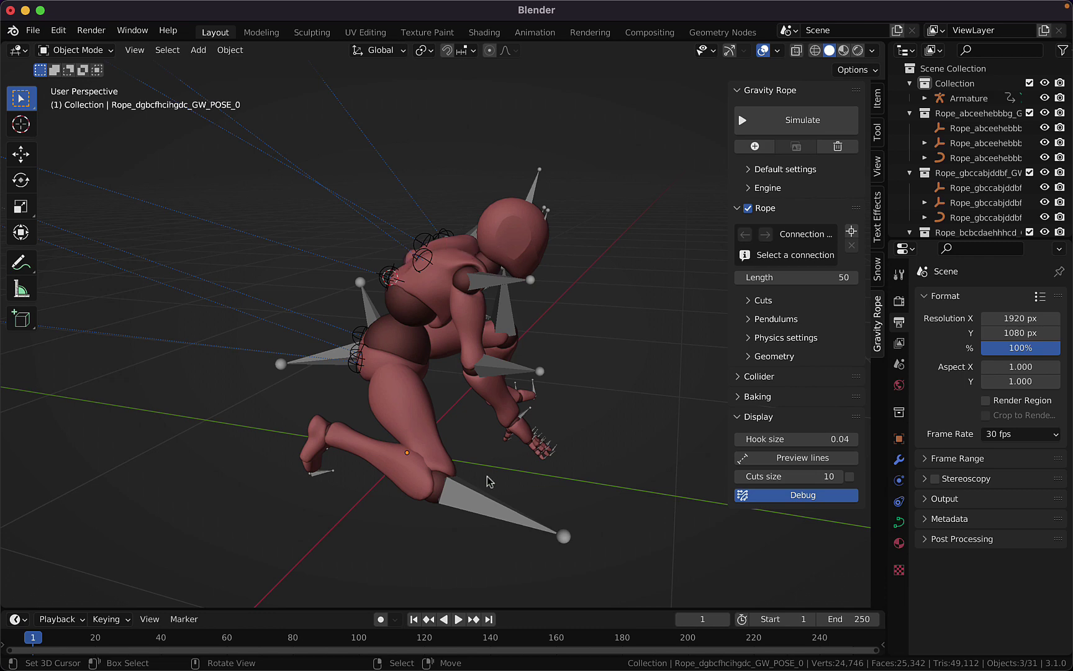
Hide the character's Beta_Joints and Beta_Surface meshes so only the armature bones and rope hooks show.
{"action": "middle_click_drag", "start_coordinate": [345, 458], "coordinate": [339, 460]}
{"action": "scroll", "coordinate": [340, 461], "scroll_direction": "right", "scroll_amount": 15}
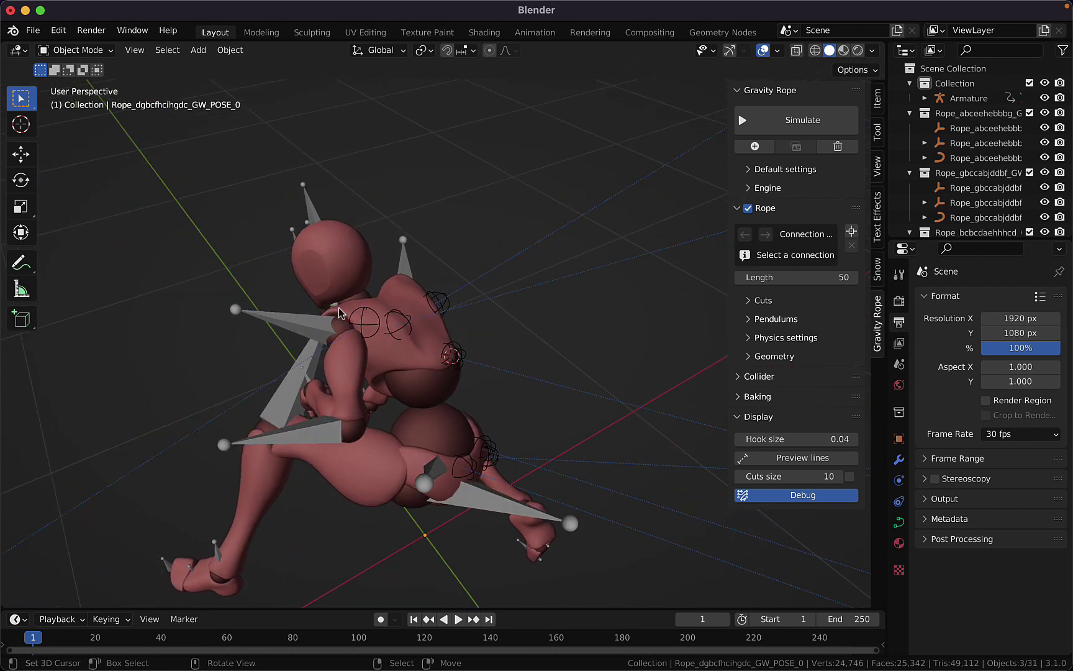
{"action": "left_click", "coordinate": [366, 327]}
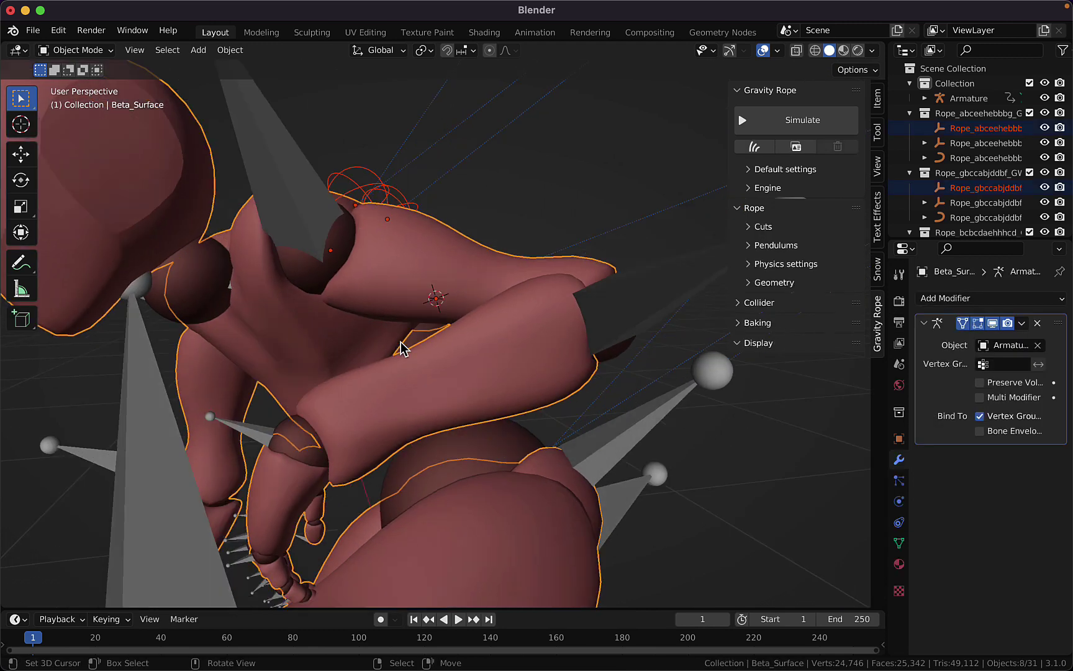
{"action": "scroll", "coordinate": [403, 348], "scroll_direction": "left", "scroll_amount": 5}
{"action": "scroll", "coordinate": [402, 348], "scroll_direction": "right", "scroll_amount": 5}
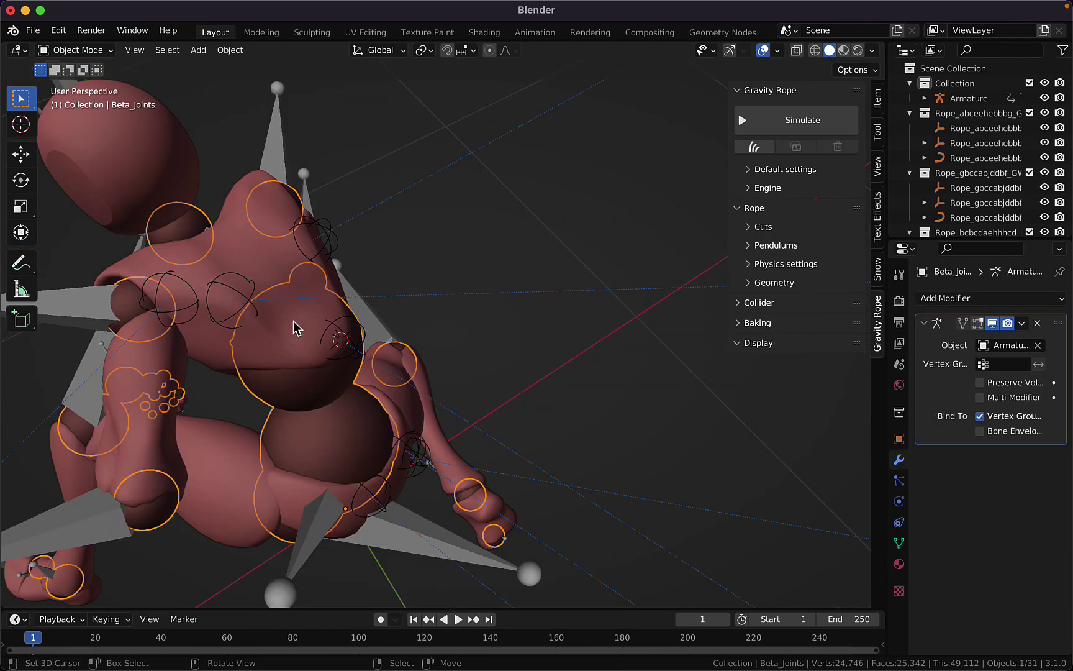
{"action": "key", "text": "Delete"}
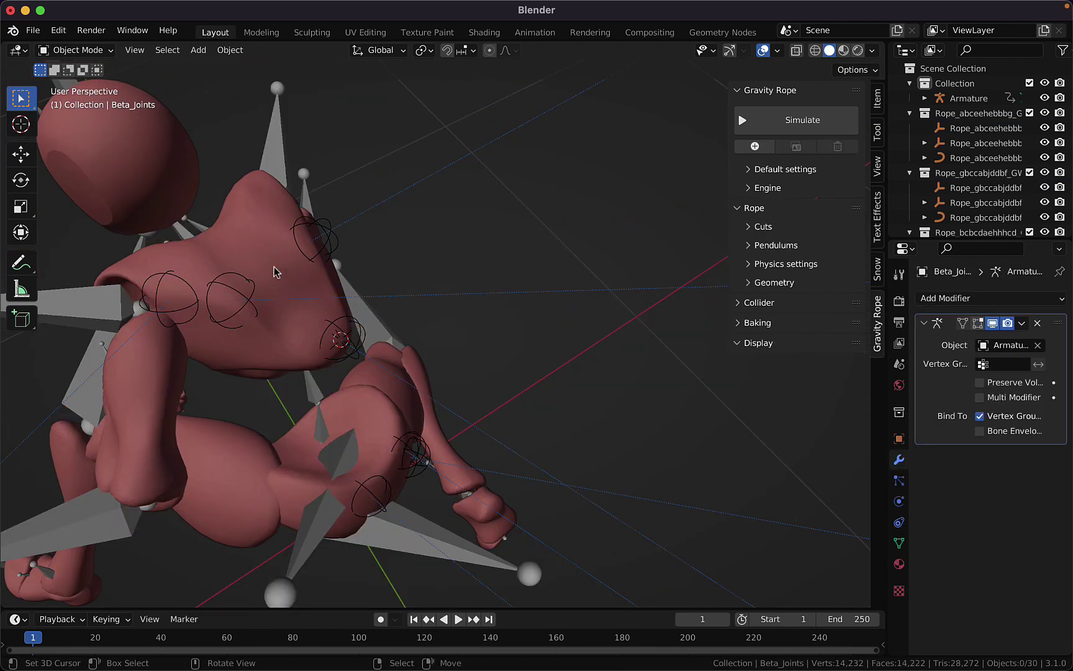
{"action": "left_click", "coordinate": [258, 255]}
{"action": "key", "text": "Delete"}
{"action": "scroll", "coordinate": [257, 389], "scroll_direction": "left", "scroll_amount": 5}
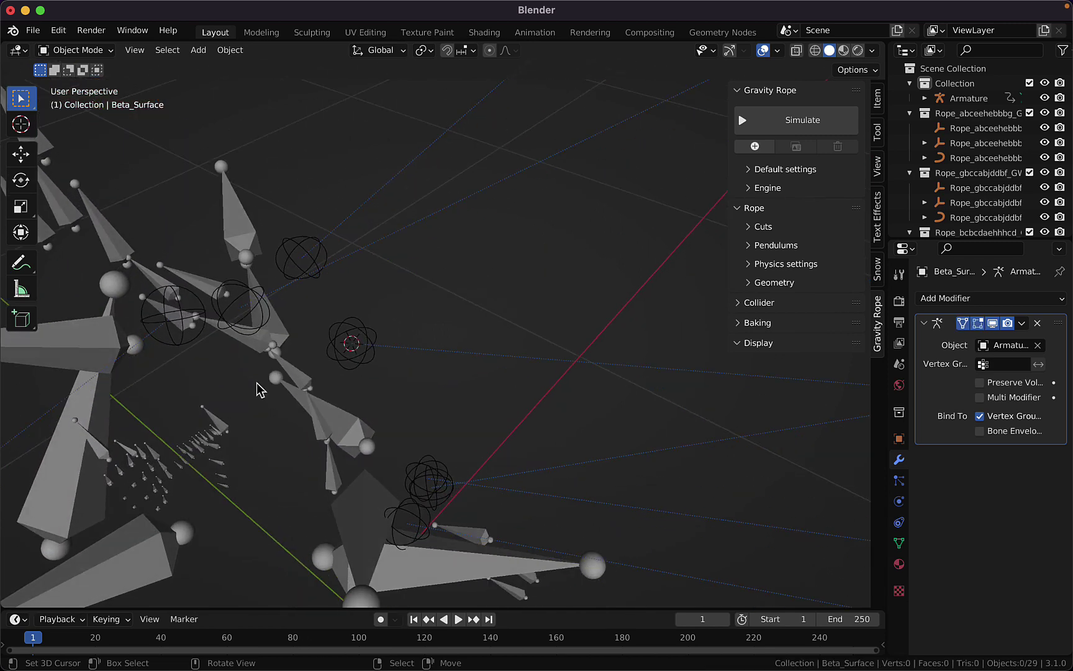
Parent the four upper-back rope hooks to the armature's mixamorig:Spine2 bone in Pose Mode, using the Bone parent type.
{"action": "scroll", "coordinate": [259, 390], "scroll_direction": "right", "scroll_amount": 10}
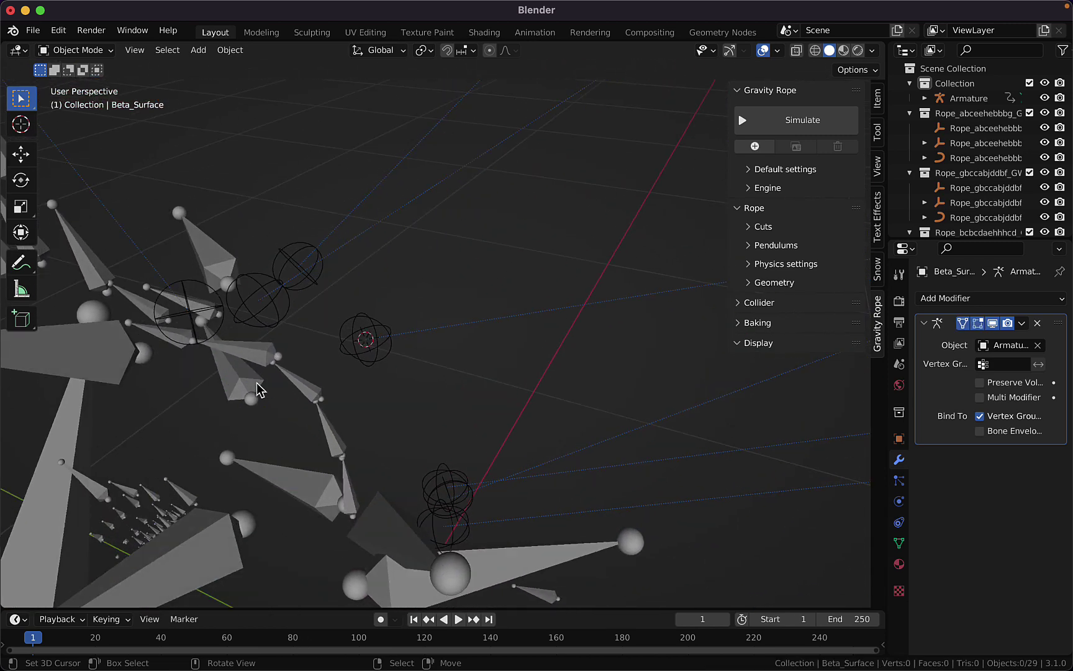
{"action": "scroll", "coordinate": [259, 390], "scroll_direction": "right", "scroll_amount": 8}
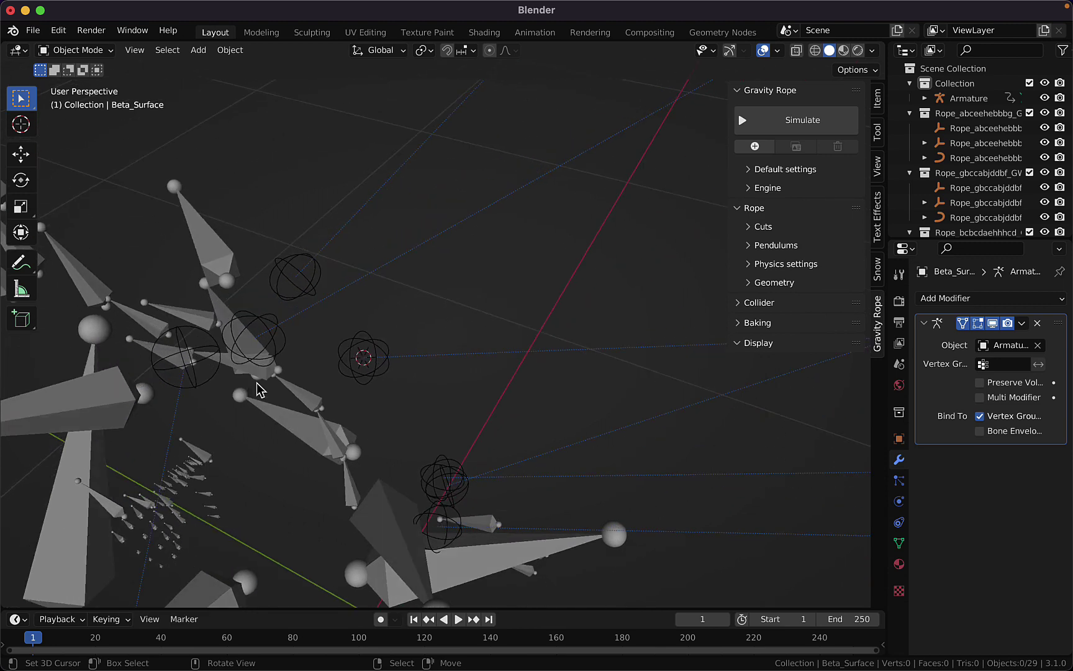
{"action": "scroll", "coordinate": [294, 368], "scroll_direction": "right", "scroll_amount": 5}
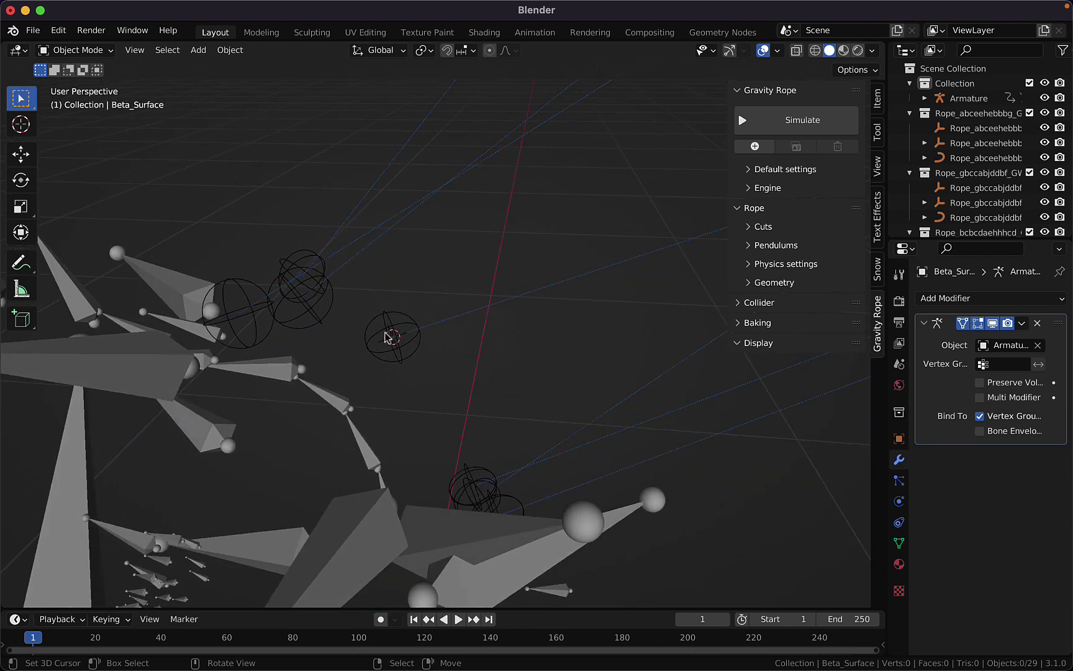
{"action": "key", "text": "b"}
{"action": "left_click_drag", "start_coordinate": [249, 230], "coordinate": [418, 354]}
{"action": "key", "text": "b"}
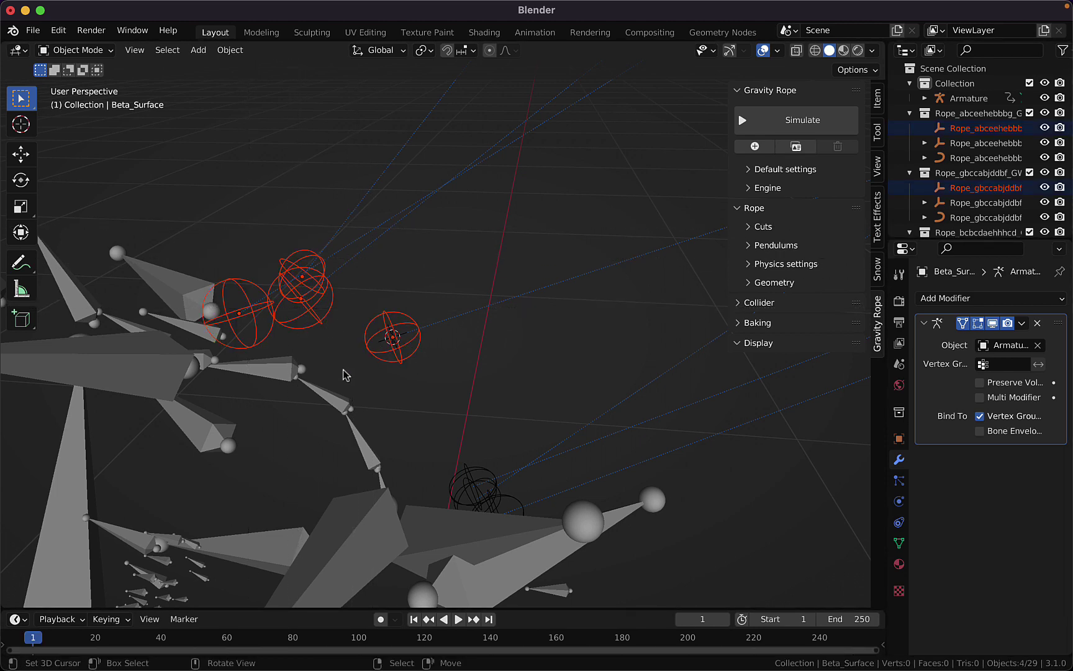
{"action": "left_click", "coordinate": [274, 371], "text": "shift"}
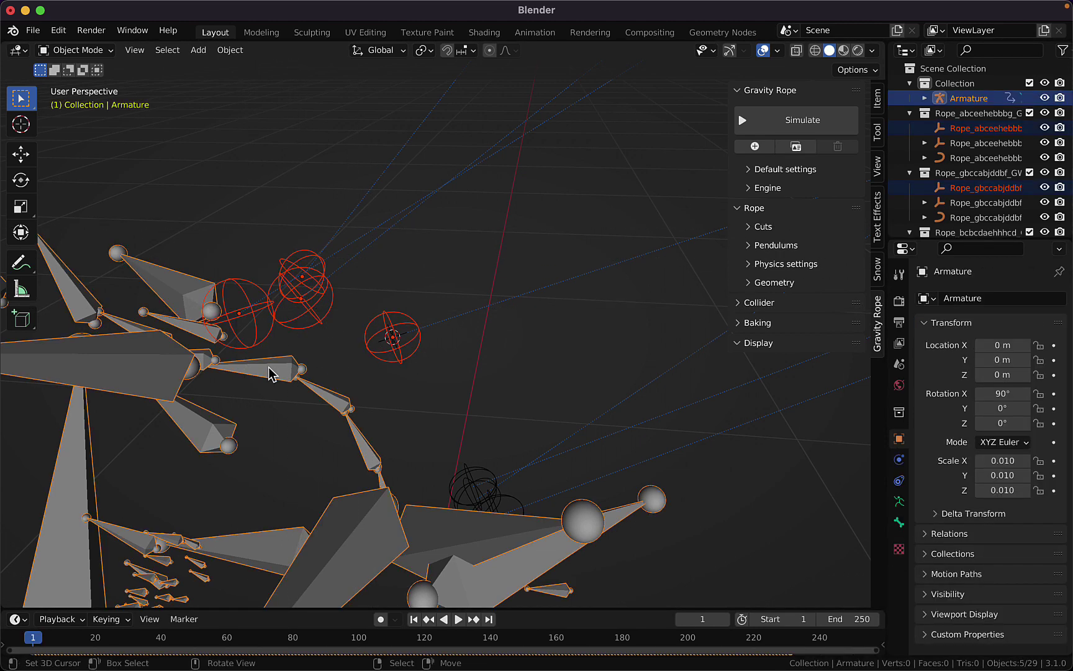
{"action": "left_click", "coordinate": [92, 53]}
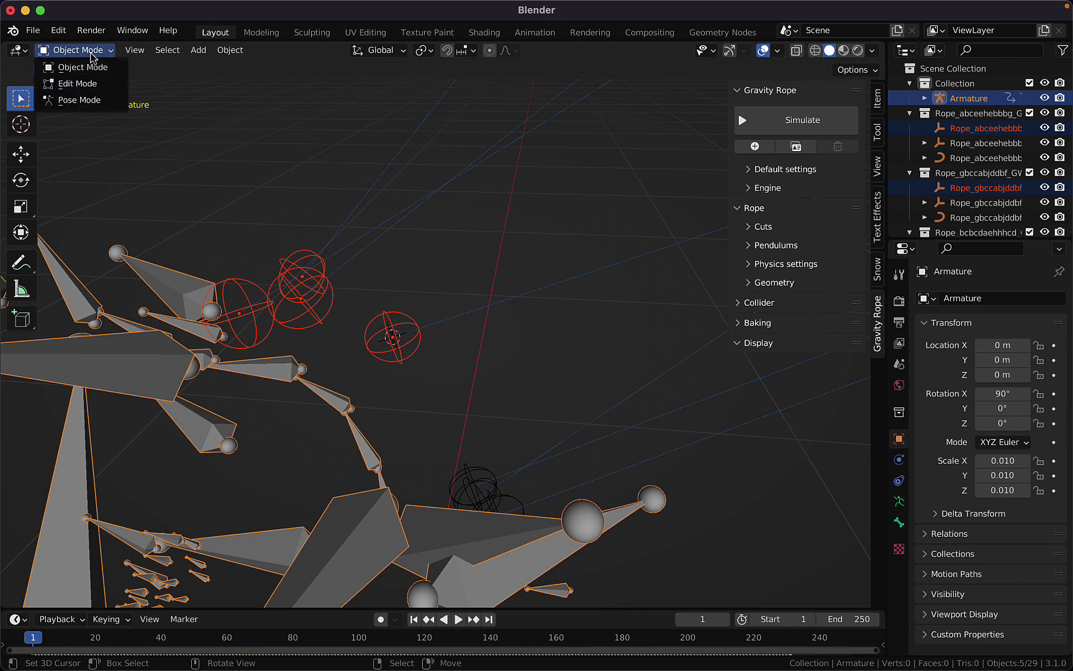
{"action": "left_click", "coordinate": [92, 101]}
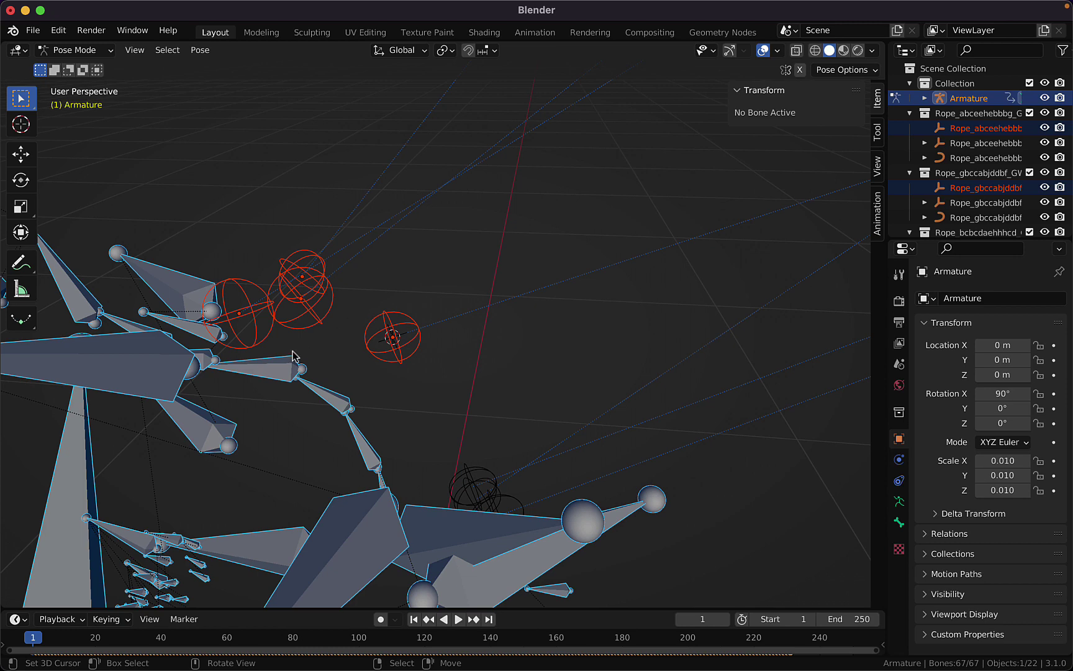
{"action": "left_click", "coordinate": [270, 367]}
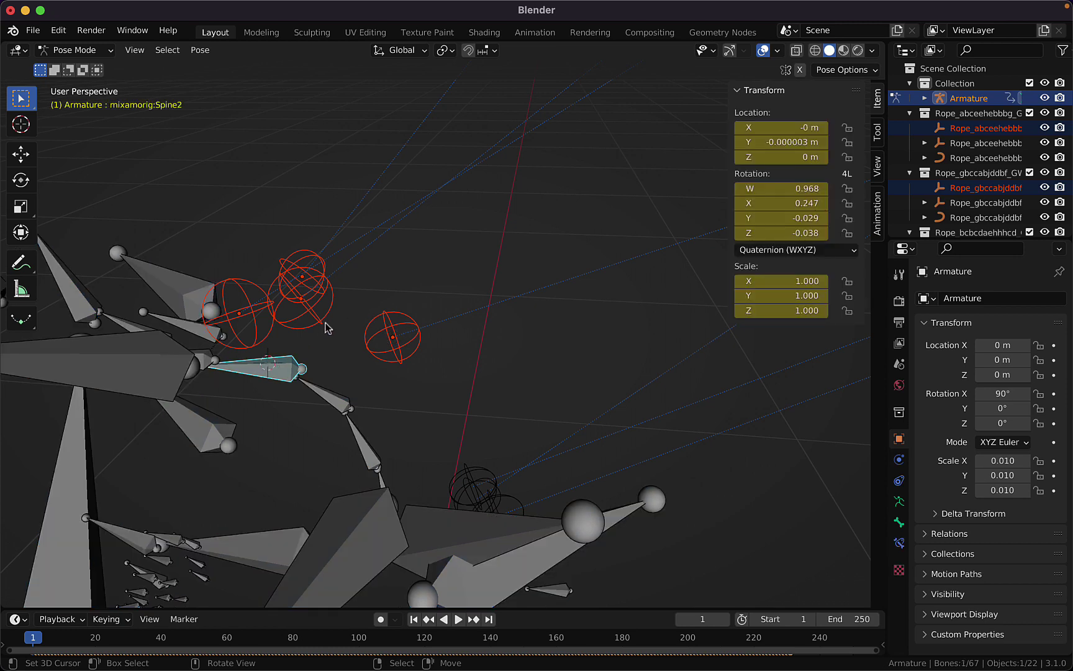
{"action": "key", "text": "super+p"}
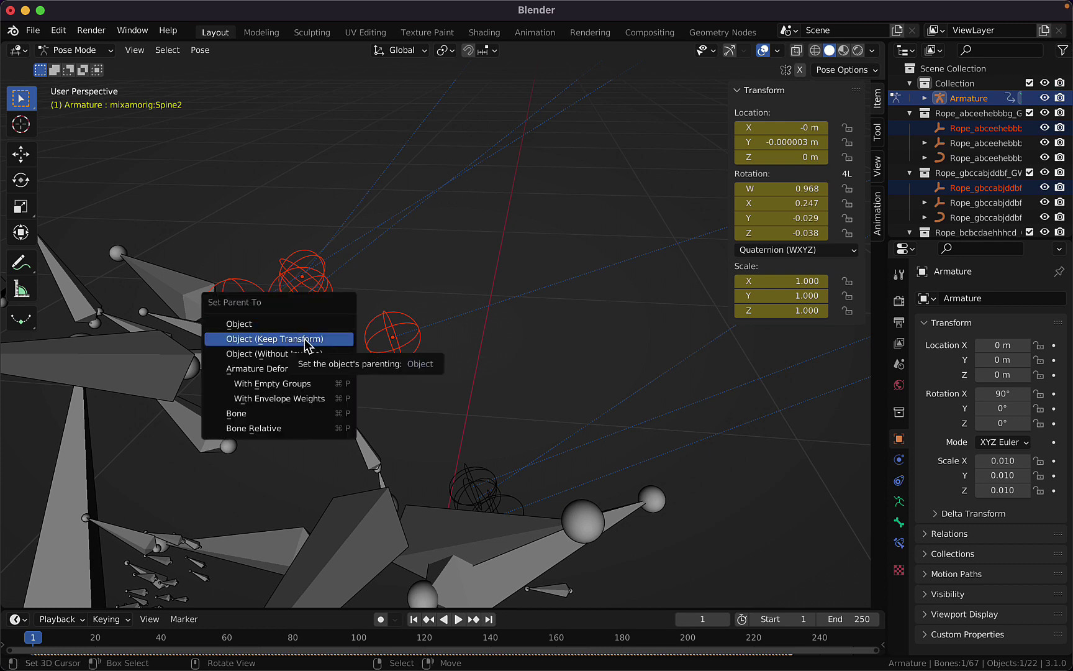
{"action": "left_click", "coordinate": [297, 415]}
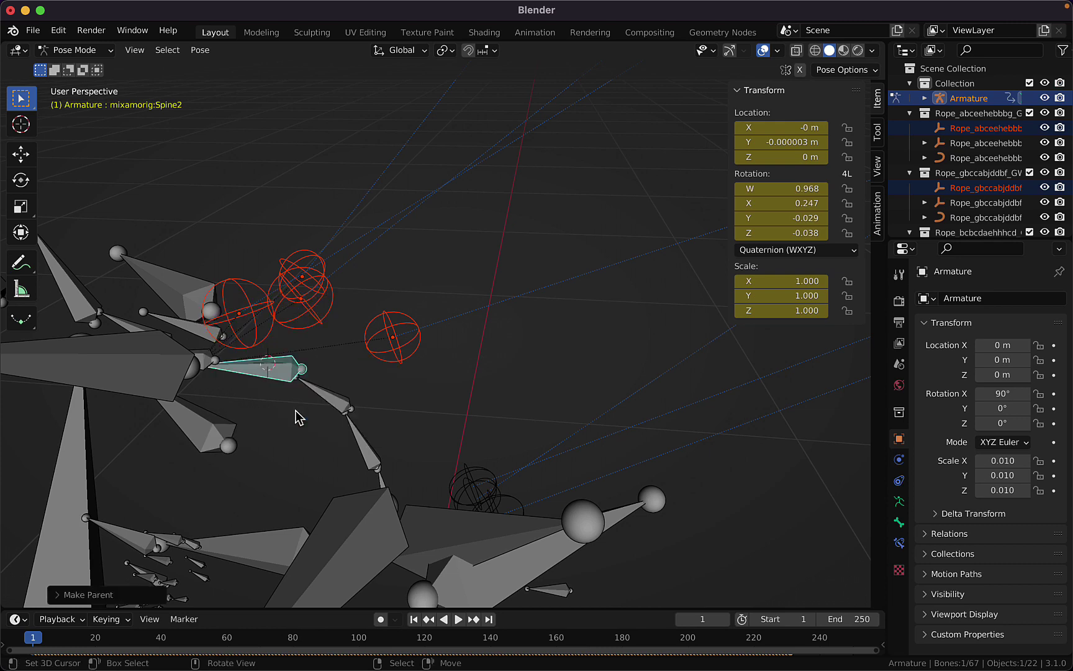
Play the animation to check whether the upper-back hooks follow the spine bone, and end the playback at the first frame.
{"action": "left_click", "coordinate": [458, 619]}
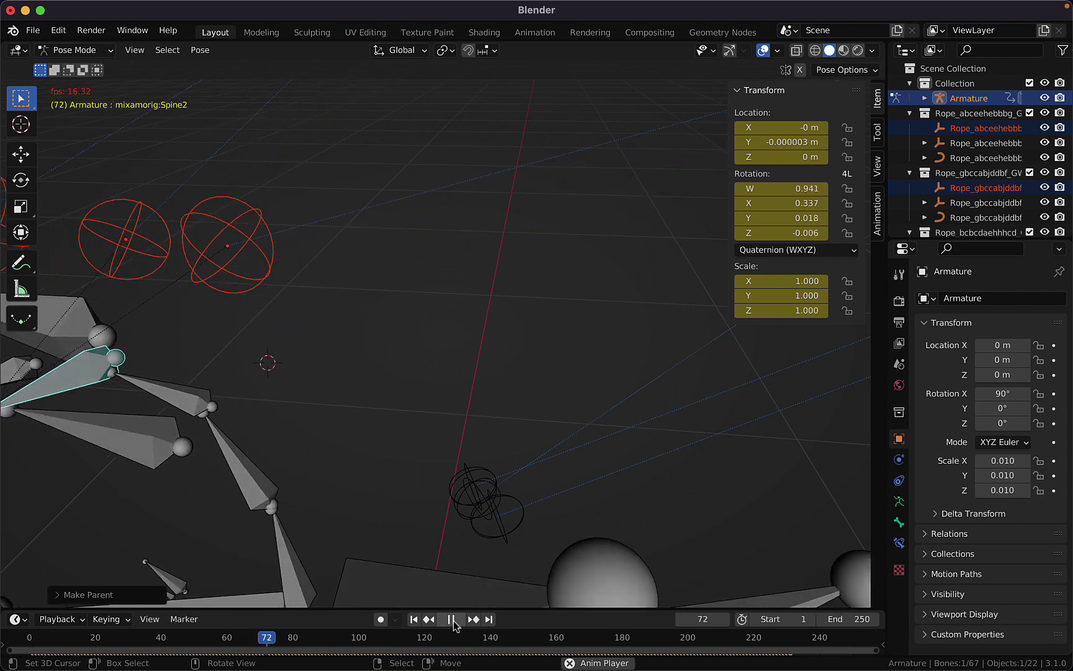
{"action": "scroll", "coordinate": [460, 548], "scroll_direction": "down", "scroll_amount": 2, "text": "ctrl"}
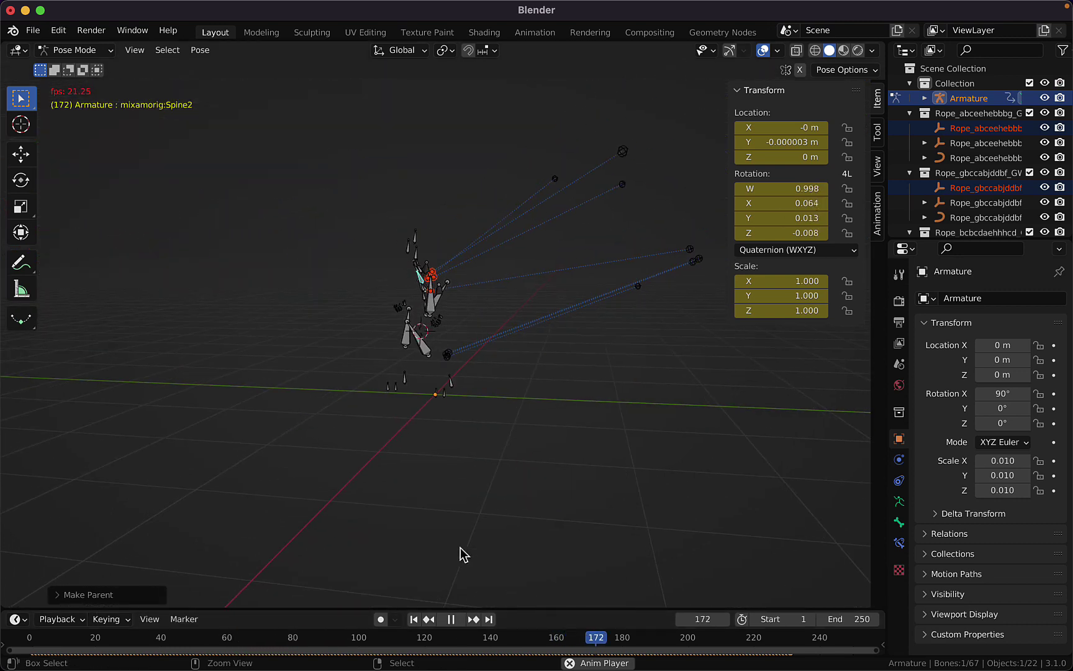
{"action": "scroll", "coordinate": [460, 548], "scroll_direction": "up", "scroll_amount": 3, "text": "ctrl"}
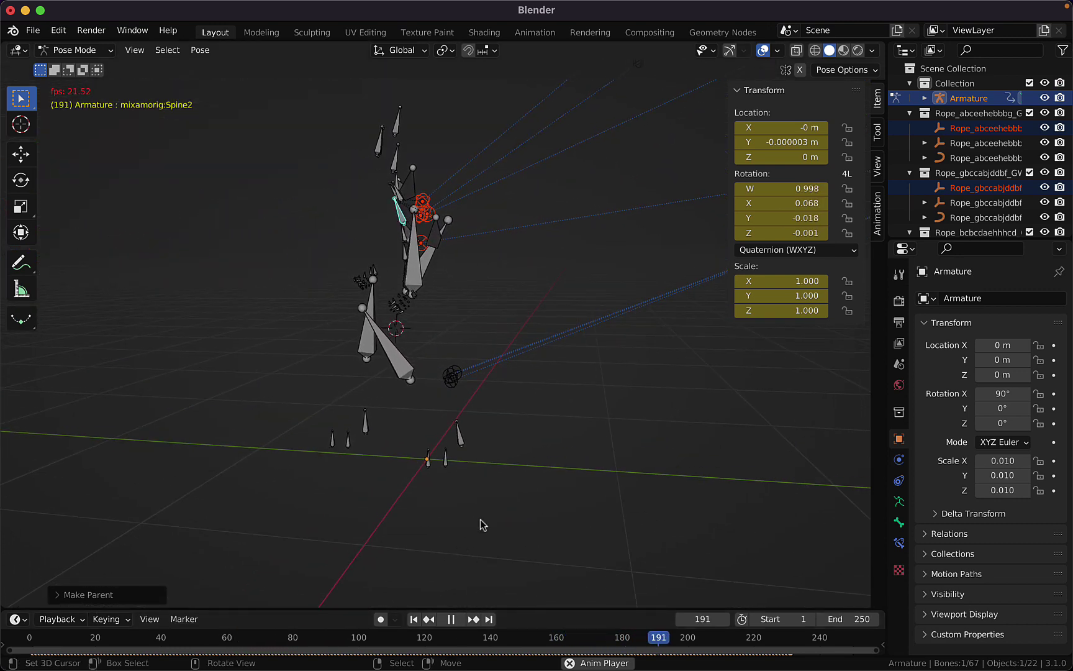
{"action": "key", "text": "Escape"}
Switch the armature back to Object Mode.
{"action": "middle_click_drag", "start_coordinate": [497, 497], "coordinate": [387, 463]}
{"action": "scroll", "coordinate": [387, 463], "scroll_direction": "up", "scroll_amount": 4, "text": "ctrl"}
{"action": "scroll", "coordinate": [387, 463], "scroll_direction": "up", "scroll_amount": 6, "text": "ctrl"}
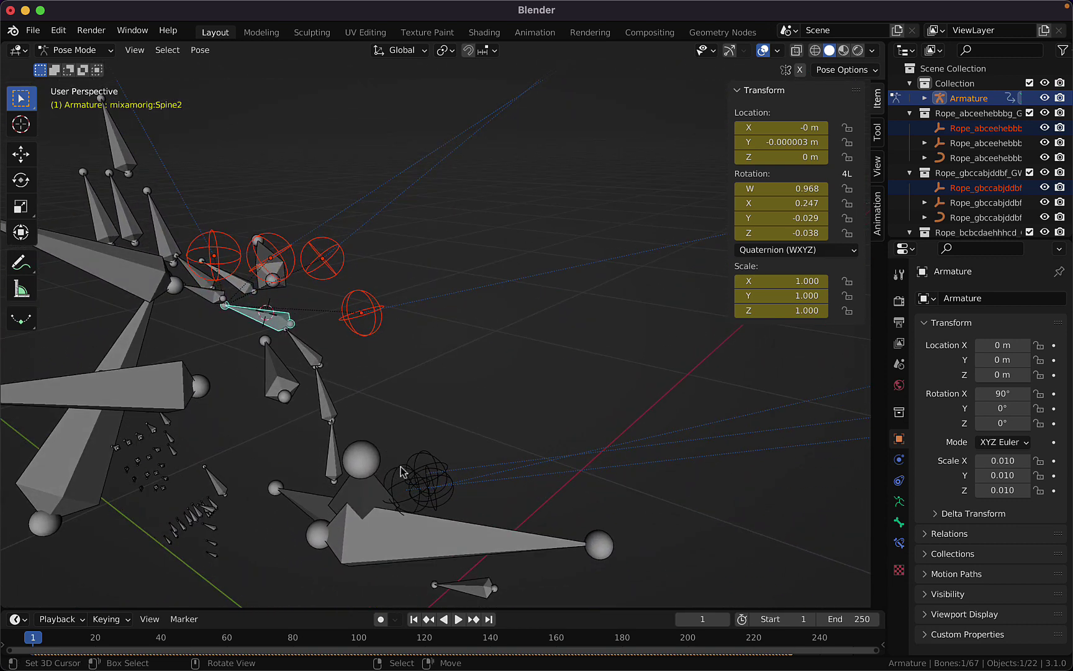
{"action": "key", "text": "Tab"}
{"action": "left_click", "coordinate": [67, 51]}
{"action": "left_click", "coordinate": [68, 69]}
Select the three hip rope hooks together with the armature and parent them to the mixamorig:Hips bone in Pose Mode.
{"action": "right_click", "coordinate": [427, 461]}
{"action": "middle_click_drag", "start_coordinate": [427, 460], "coordinate": [423, 415]}
{"action": "right_click", "coordinate": [428, 415], "text": "shift"}
{"action": "right_click", "coordinate": [407, 433], "text": "shift"}
{"action": "right_click", "coordinate": [378, 366], "text": "shift"}
{"action": "left_click", "coordinate": [93, 51]}
{"action": "left_click", "coordinate": [78, 99]}
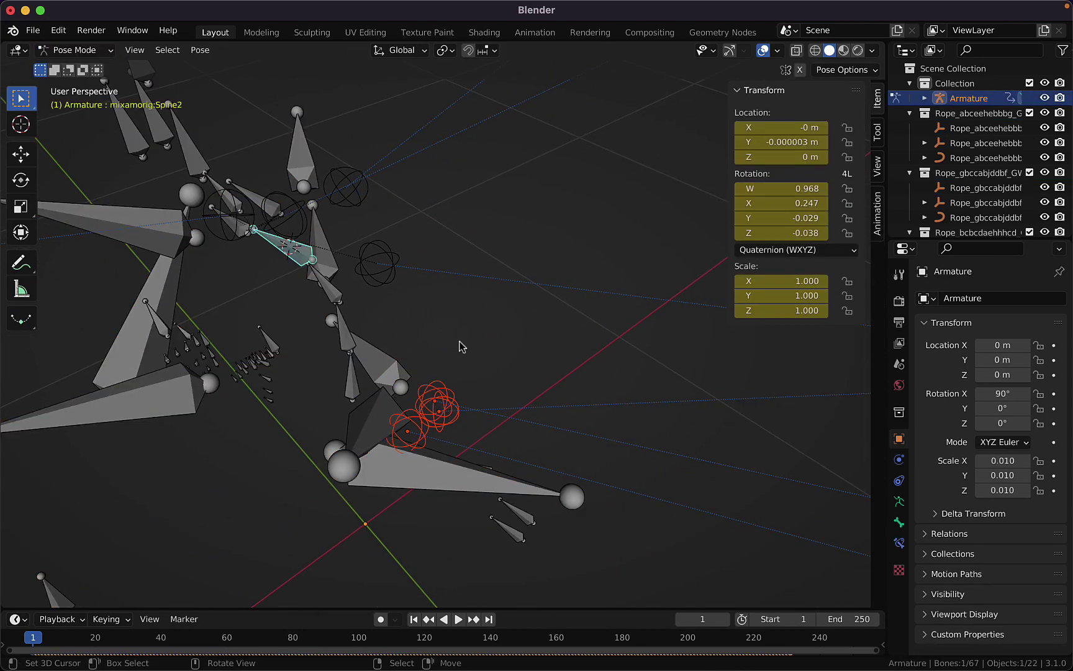
{"action": "middle_click_drag", "start_coordinate": [460, 345], "coordinate": [460, 341]}
{"action": "scroll", "coordinate": [460, 341], "scroll_direction": "left", "scroll_amount": 10}
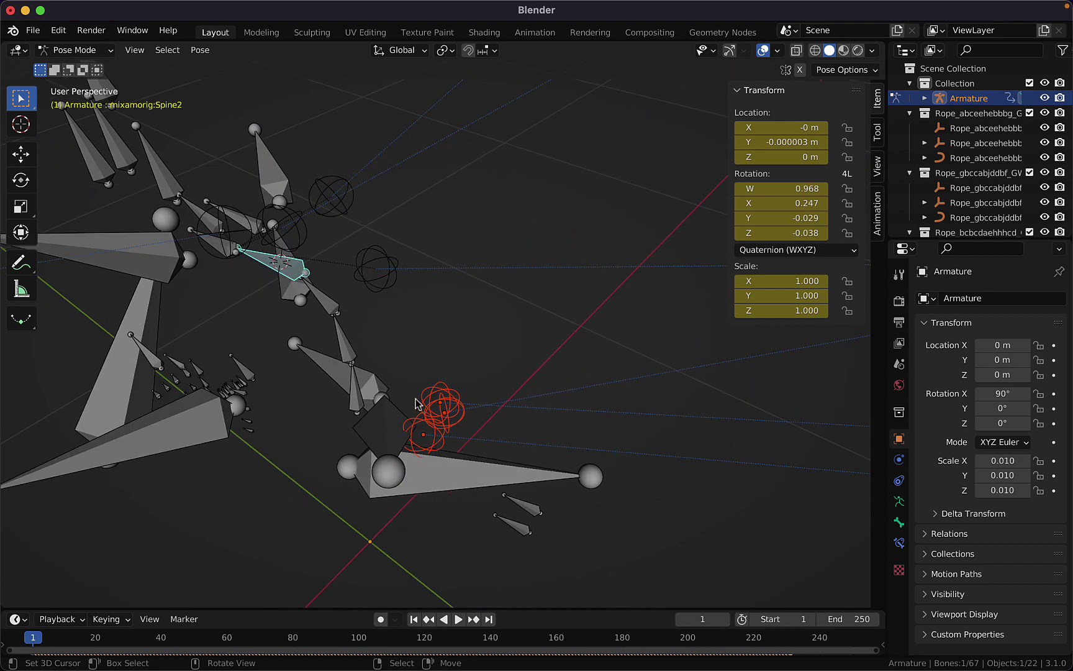
{"action": "scroll", "coordinate": [416, 403], "scroll_direction": "left", "scroll_amount": 3}
{"action": "left_click", "coordinate": [367, 408]}
{"action": "middle_click_drag", "start_coordinate": [366, 408], "coordinate": [479, 395]}
{"action": "key", "text": "ctrl+p"}
{"action": "left_click", "coordinate": [478, 395]}
Return to Object Mode and deselect everything.
{"action": "left_click", "coordinate": [65, 51]}
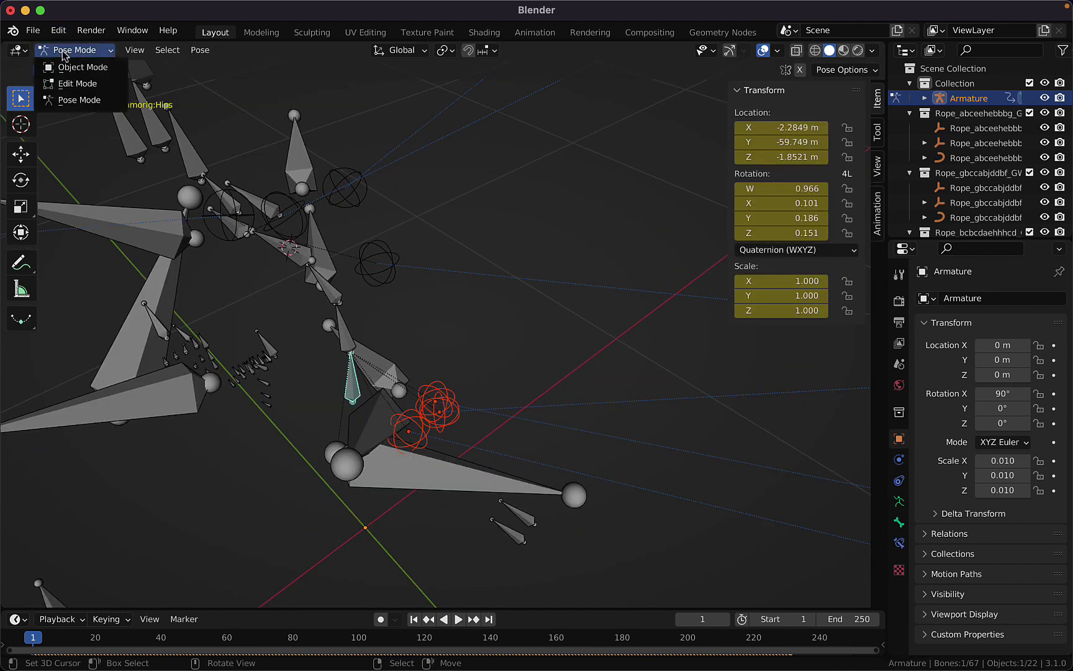
{"action": "left_click", "coordinate": [84, 68]}
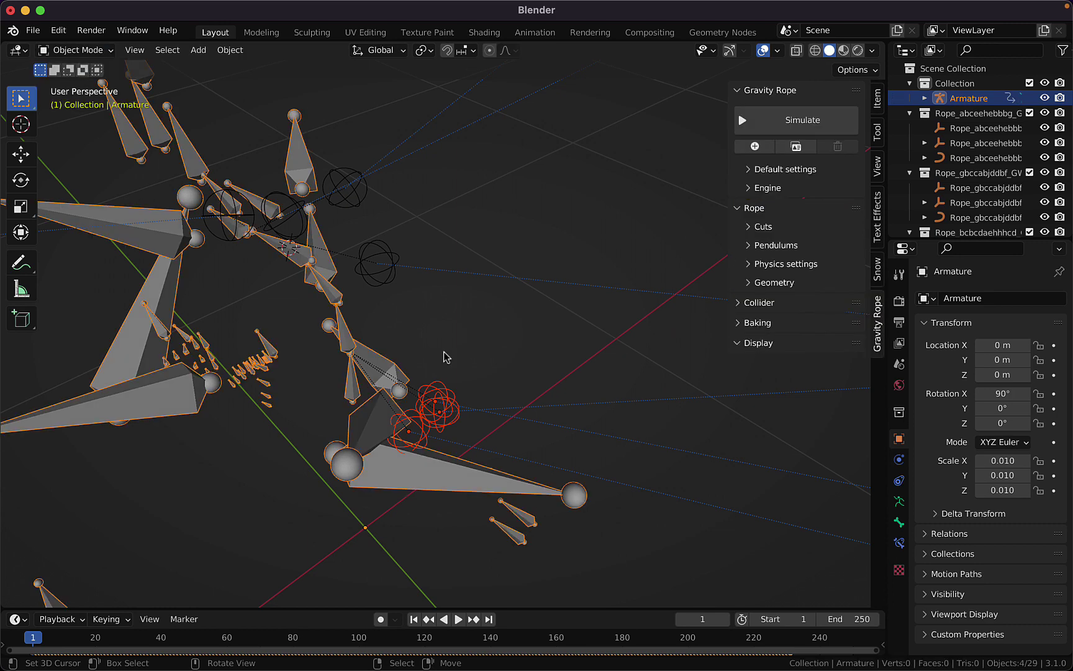
{"action": "key", "text": "alt+a"}
Play the animation and examine whether all rope hooks follow their spine and hip bones.
{"action": "scroll", "coordinate": [444, 352], "scroll_direction": "right", "scroll_amount": 10}
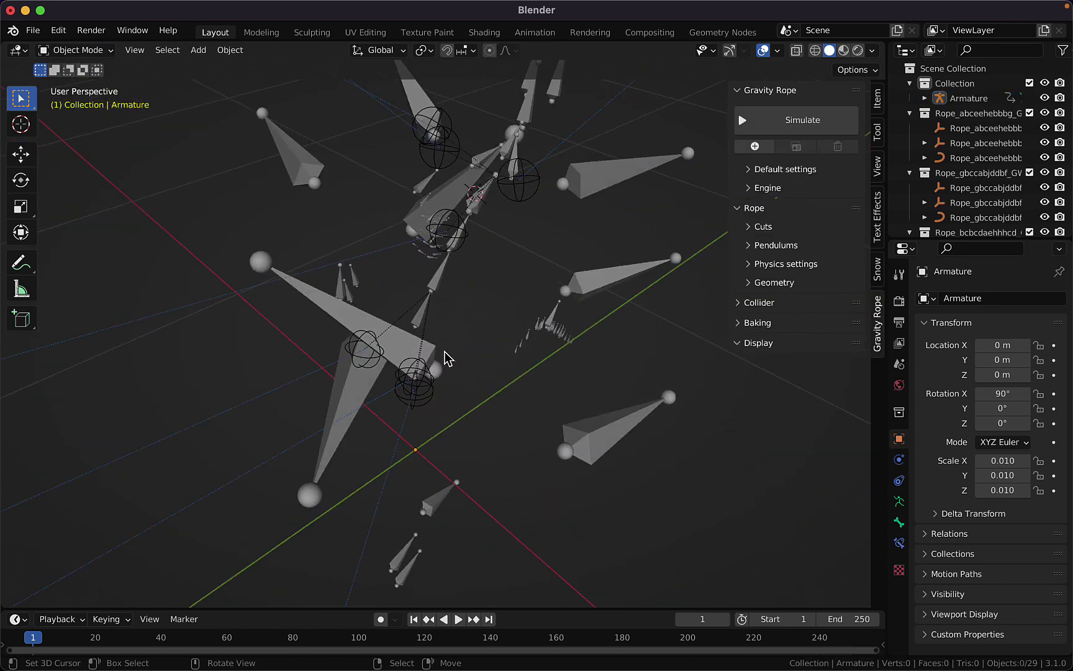
{"action": "scroll", "coordinate": [444, 352], "scroll_direction": "up", "scroll_amount": 3, "text": "ctrl"}
{"action": "scroll", "coordinate": [445, 352], "scroll_direction": "down", "scroll_amount": 10, "text": "ctrl"}
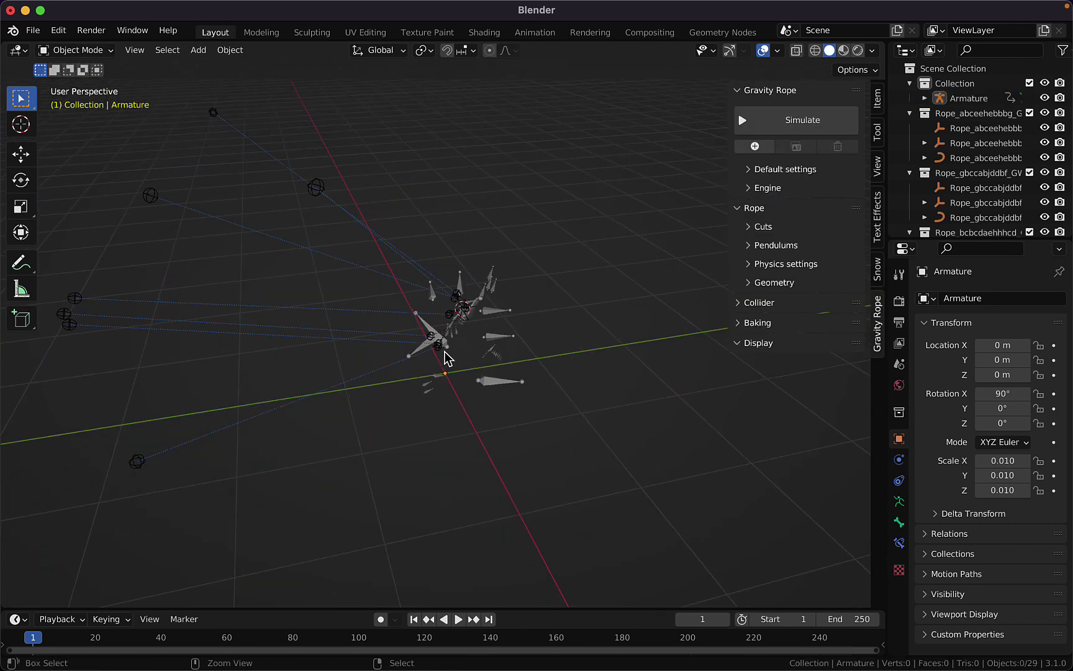
{"action": "scroll", "coordinate": [445, 357], "scroll_direction": "up", "scroll_amount": 6, "text": "ctrl"}
{"action": "scroll", "coordinate": [445, 357], "scroll_direction": "left", "scroll_amount": 10}
{"action": "left_click", "coordinate": [458, 619]}
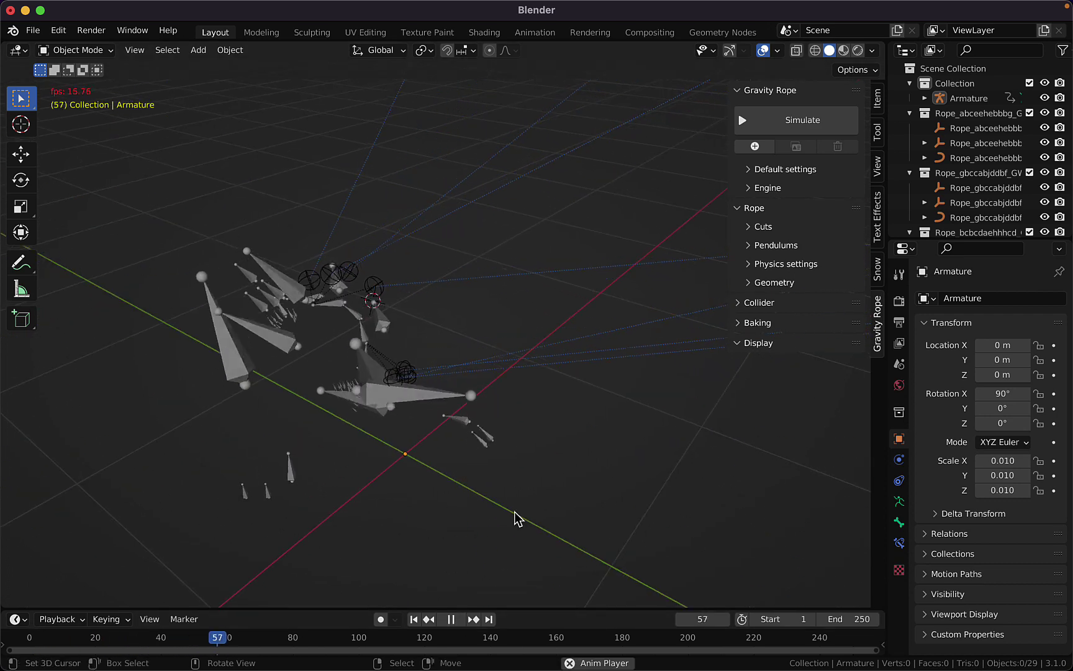
{"action": "scroll", "coordinate": [525, 483], "scroll_direction": "left", "scroll_amount": 6}
{"action": "scroll", "coordinate": [525, 482], "scroll_direction": "right", "scroll_amount": 5}
Reveal the hidden character meshes and stop the animation playback.
{"action": "key", "text": "alt+h"}
{"action": "scroll", "coordinate": [598, 475], "scroll_direction": "right", "scroll_amount": 5}
{"action": "scroll", "coordinate": [419, 436], "scroll_direction": "right", "scroll_amount": 6}
{"action": "scroll", "coordinate": [419, 439], "scroll_direction": "up", "scroll_amount": 5, "text": "shift"}
{"action": "scroll", "coordinate": [570, 448], "scroll_direction": "right", "scroll_amount": 8}
{"action": "scroll", "coordinate": [570, 448], "scroll_direction": "down", "scroll_amount": 4}
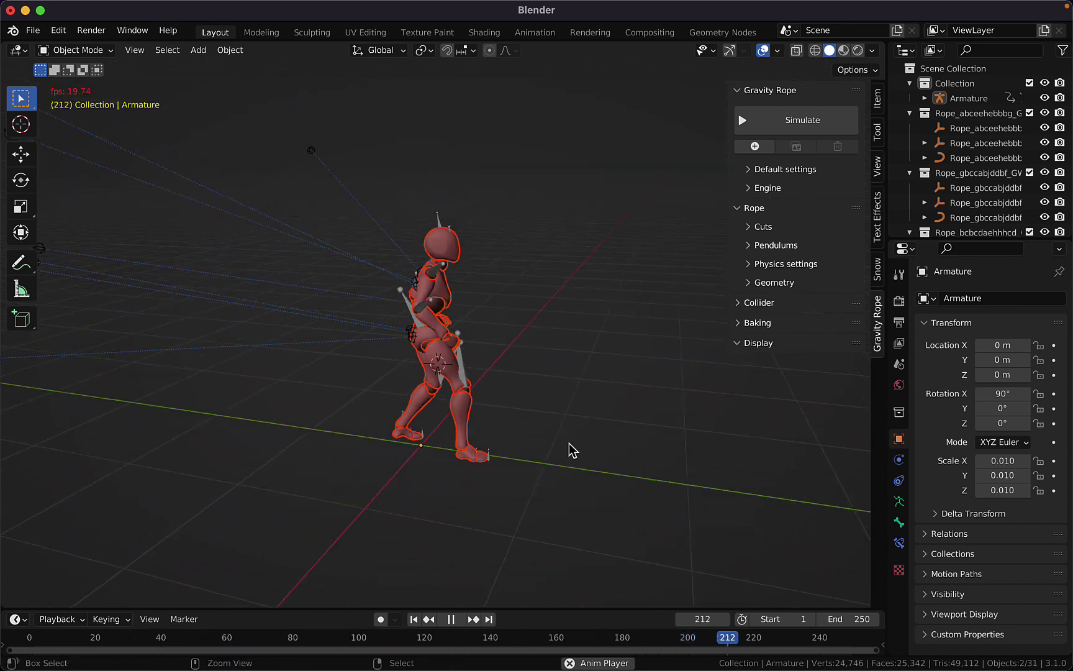
{"action": "left_click", "coordinate": [452, 619]}
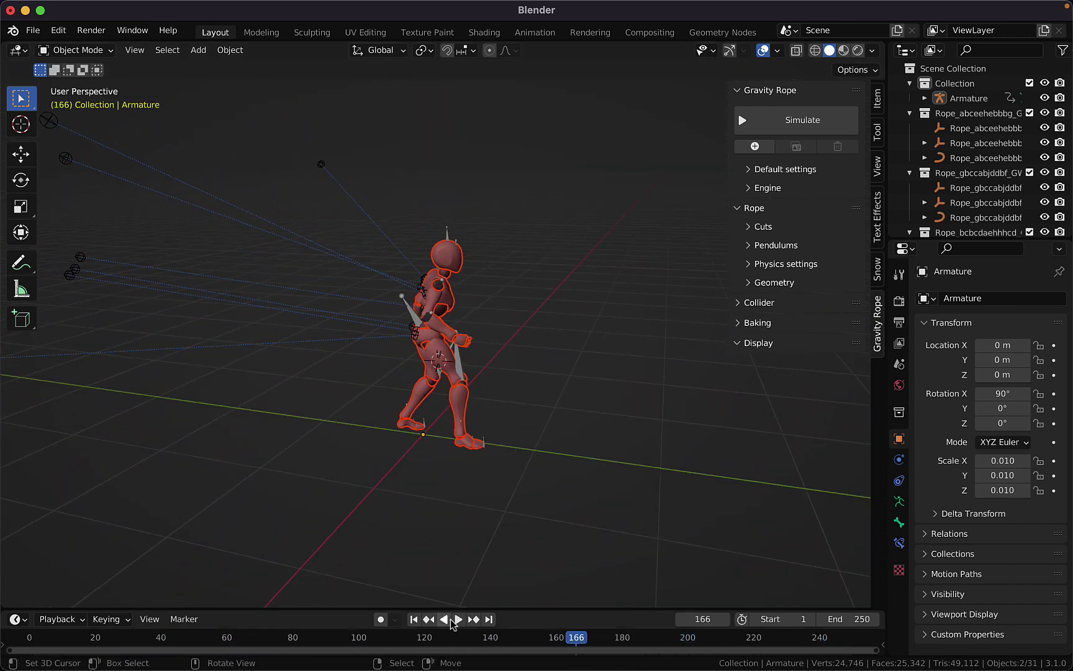
{"action": "scroll", "coordinate": [439, 430], "scroll_direction": "right", "scroll_amount": 10}
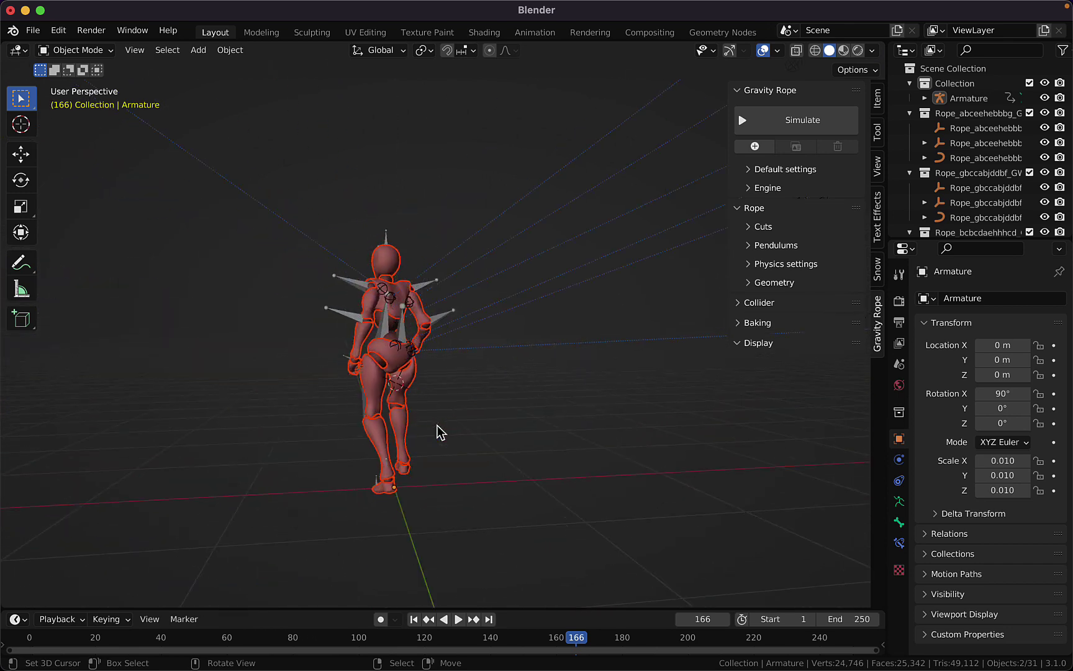
Add a mesh plane and clear its location so it sits at the world origin under the character.
{"action": "scroll", "coordinate": [439, 431], "scroll_direction": "right", "scroll_amount": 10}
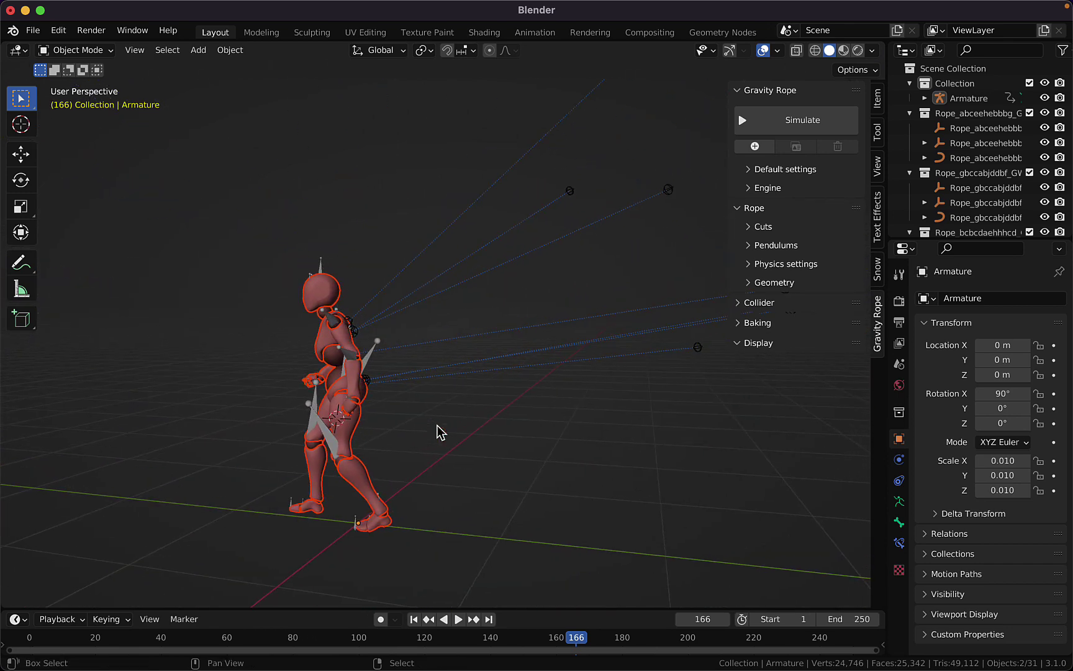
{"action": "scroll", "coordinate": [439, 430], "scroll_direction": "up", "scroll_amount": 3}
{"action": "key", "text": "shift+a"}
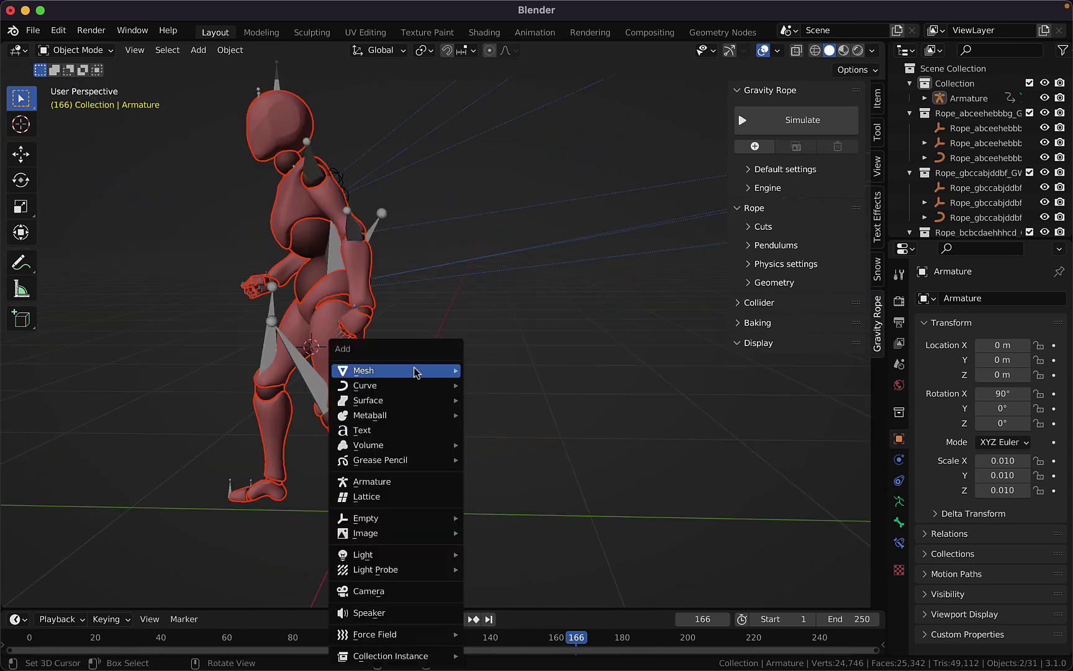
{"action": "mouse_move", "coordinate": [416, 372]}
{"action": "left_click", "coordinate": [497, 371]}
{"action": "key", "text": "alt+g"}
{"action": "scroll", "coordinate": [487, 392], "scroll_direction": "down", "scroll_amount": 6}
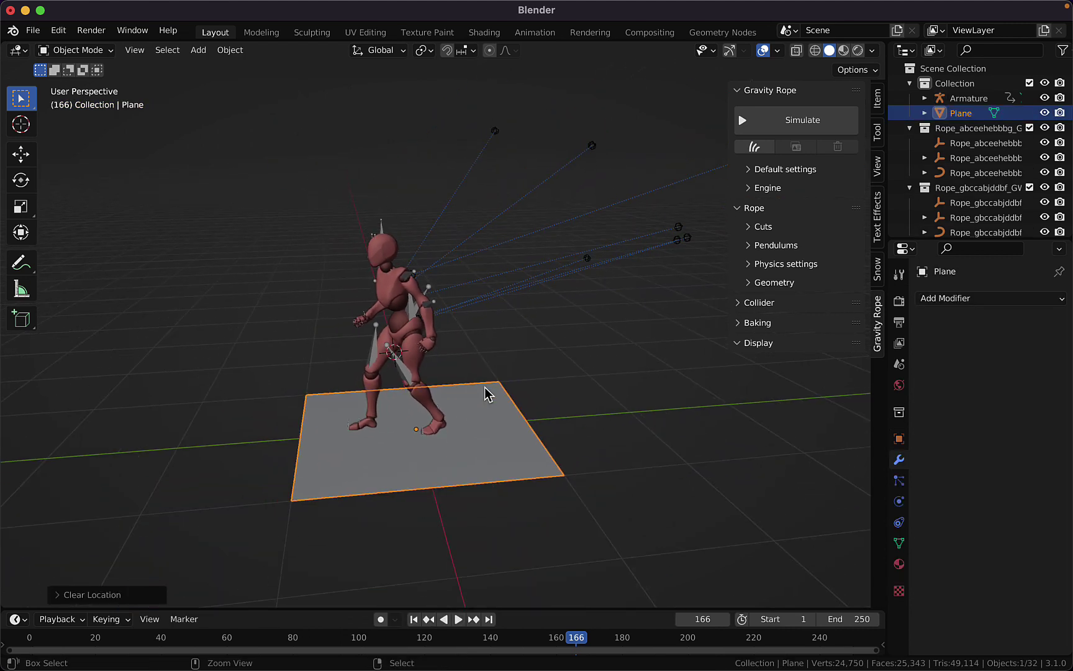
Scale the plane up uniformly into a wide floor extending well around the character.
{"action": "scroll", "coordinate": [554, 428], "scroll_direction": "right", "scroll_amount": 5, "text": "shift"}
{"action": "key", "text": "s"}
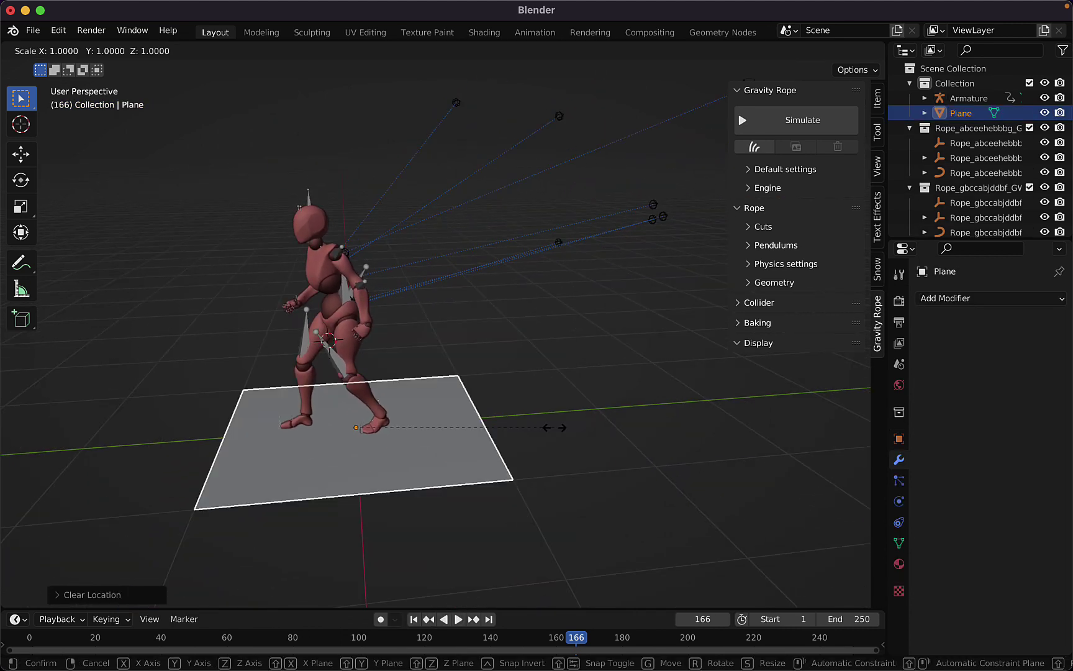
{"action": "left_click", "coordinate": [768, 226]}
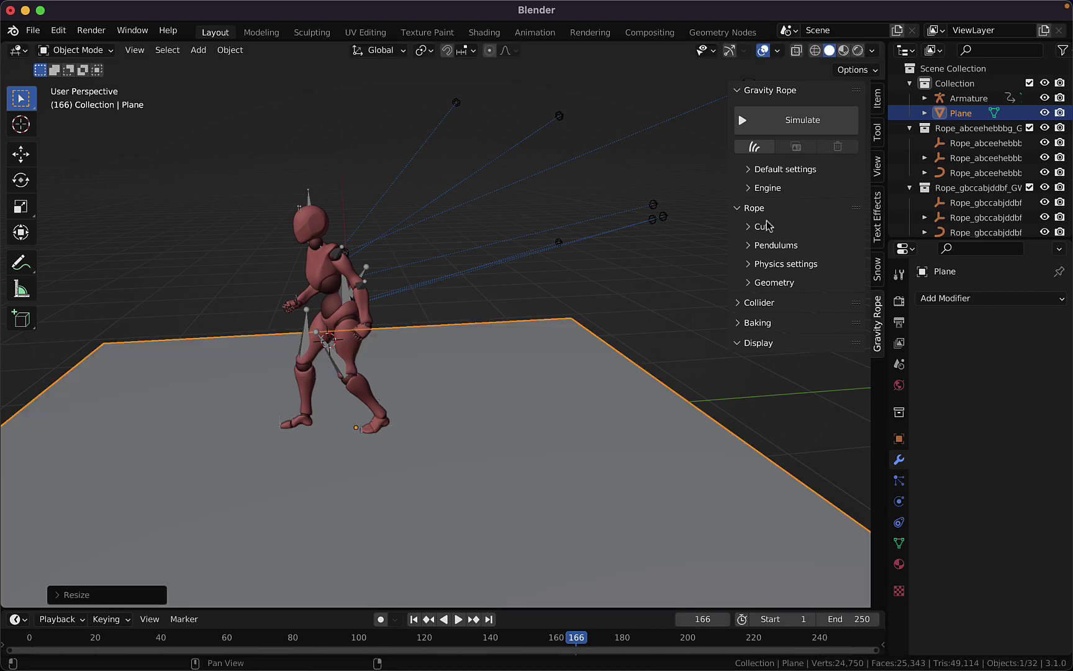
Extrude the floor plane downward by about 0.1 m in Edit Mode, and return to Object Mode.
{"action": "scroll", "coordinate": [560, 324], "scroll_direction": "right", "scroll_amount": 5}
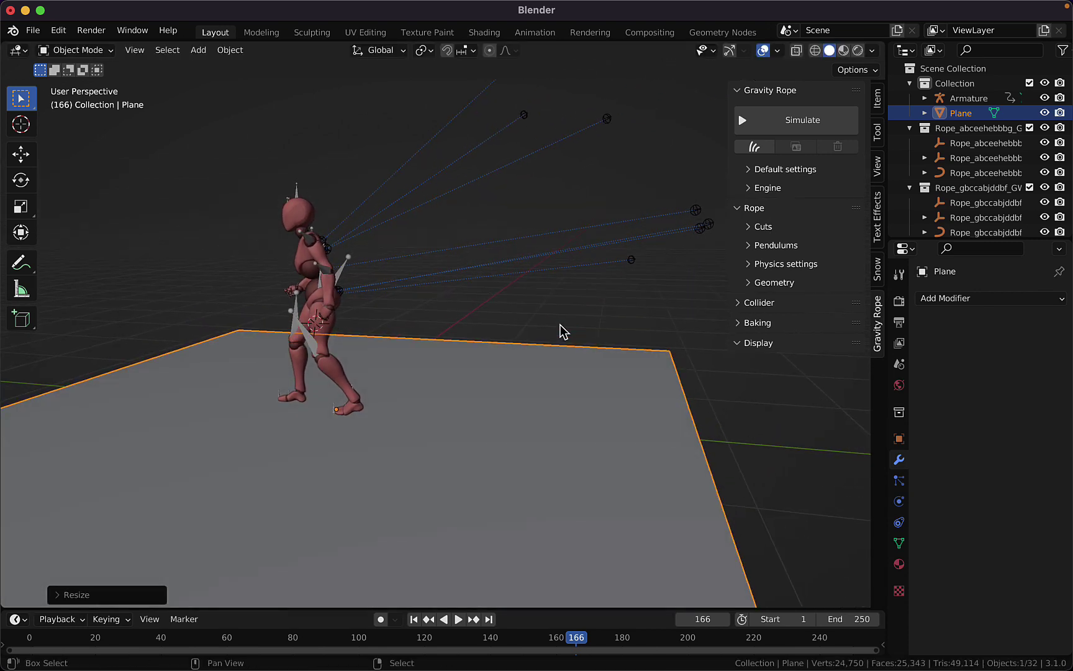
{"action": "scroll", "coordinate": [560, 325], "scroll_direction": "down", "scroll_amount": 3, "text": "shift"}
{"action": "scroll", "coordinate": [562, 329], "scroll_direction": "down", "scroll_amount": 5}
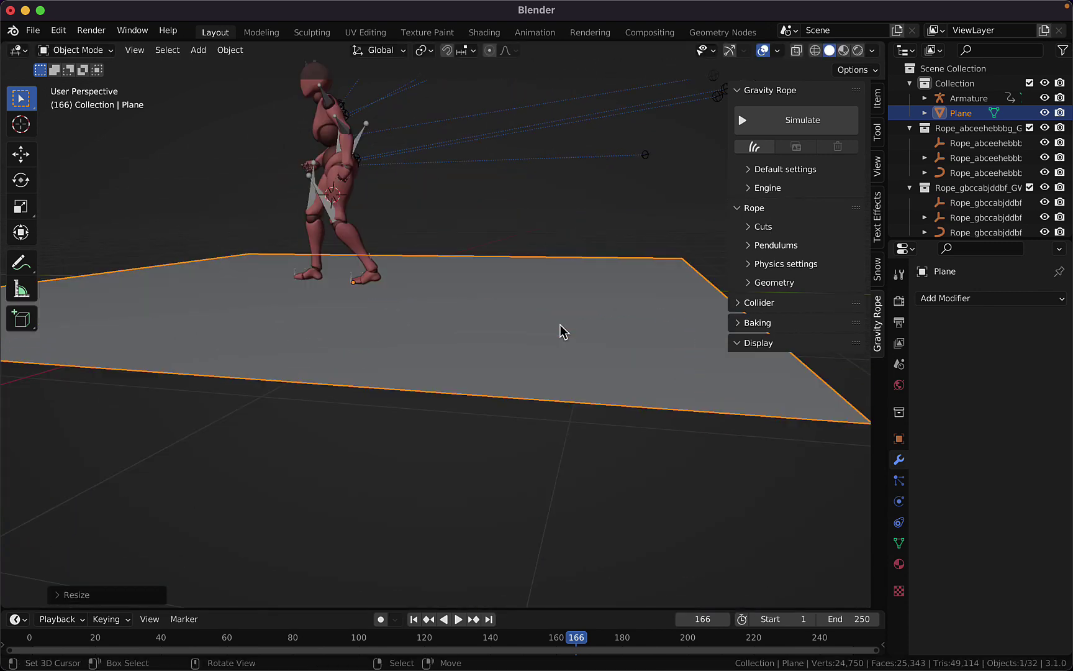
{"action": "key", "text": "Tab"}
{"action": "key", "text": "e"}
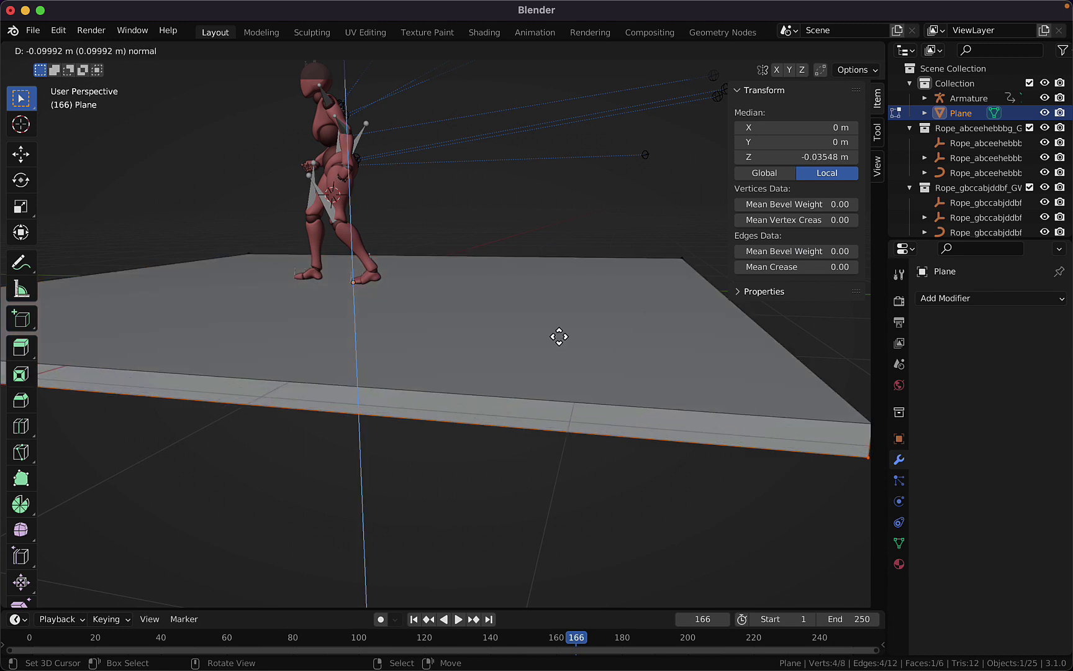
{"action": "left_click", "coordinate": [559, 337]}
{"action": "key", "text": "Tab"}
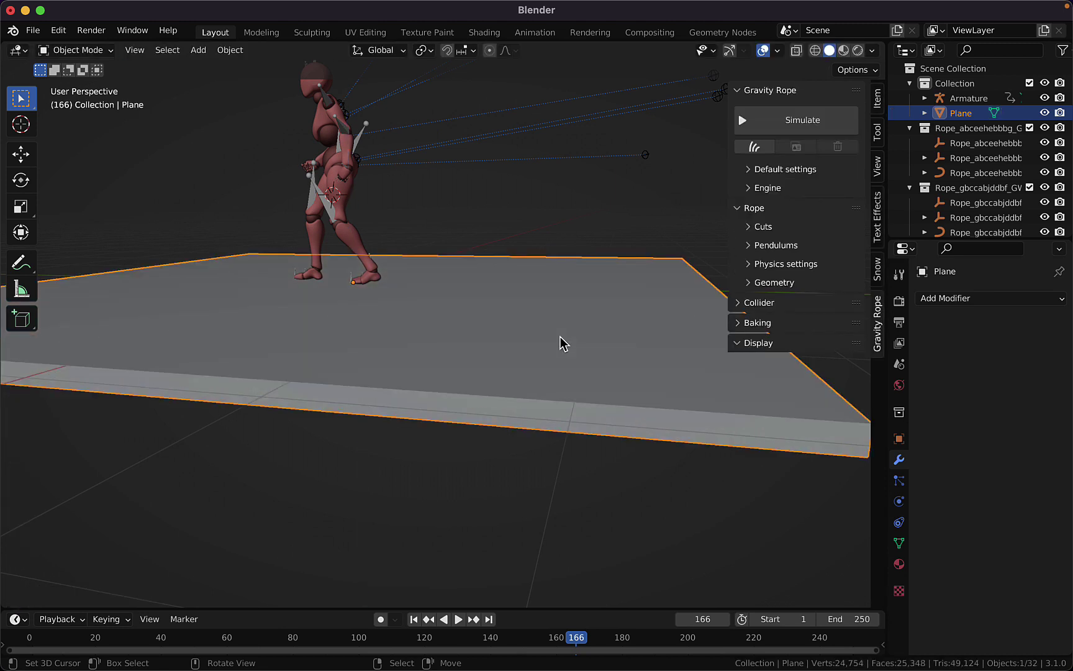
Apply all transforms to the floor object.
{"action": "scroll", "coordinate": [560, 343], "scroll_direction": "down", "scroll_amount": 3}
{"action": "key", "text": "ctrl+a"}
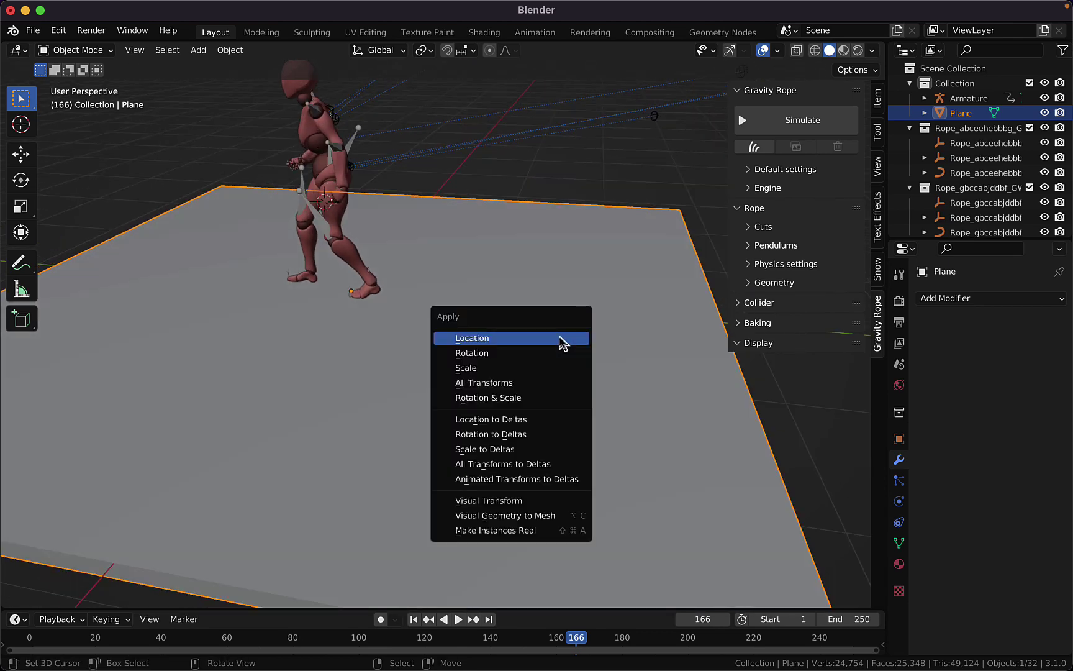
{"action": "left_click", "coordinate": [555, 383]}
Set the floor's Gravity Rope collider type to Static.
{"action": "scroll", "coordinate": [685, 306], "scroll_direction": "left", "scroll_amount": 3}
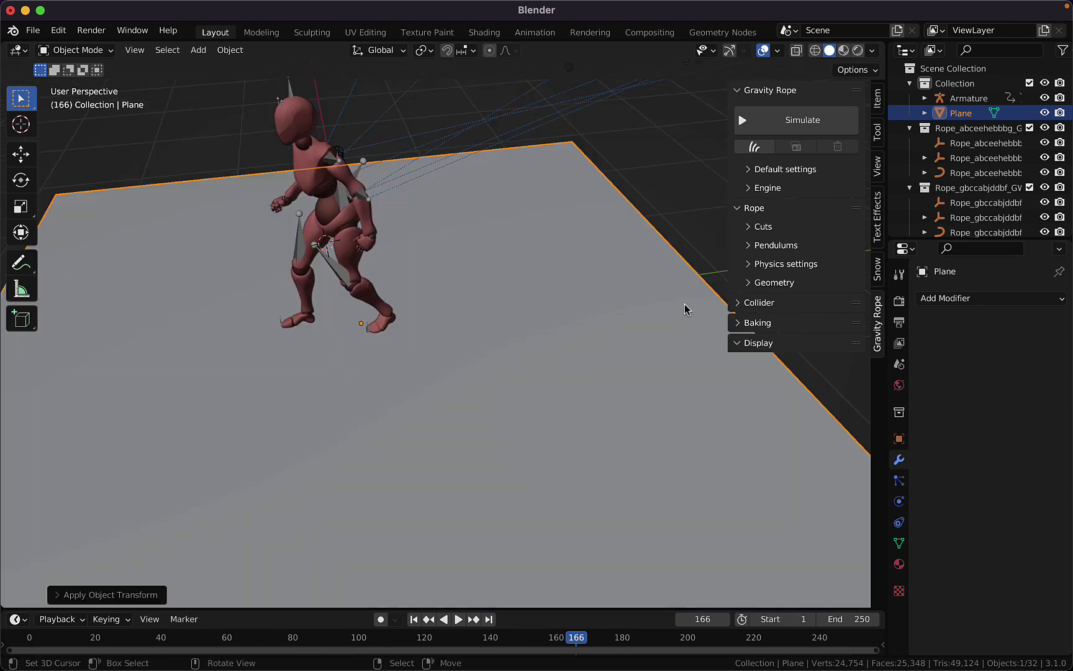
{"action": "left_click", "coordinate": [745, 306]}
{"action": "left_click", "coordinate": [825, 326]}
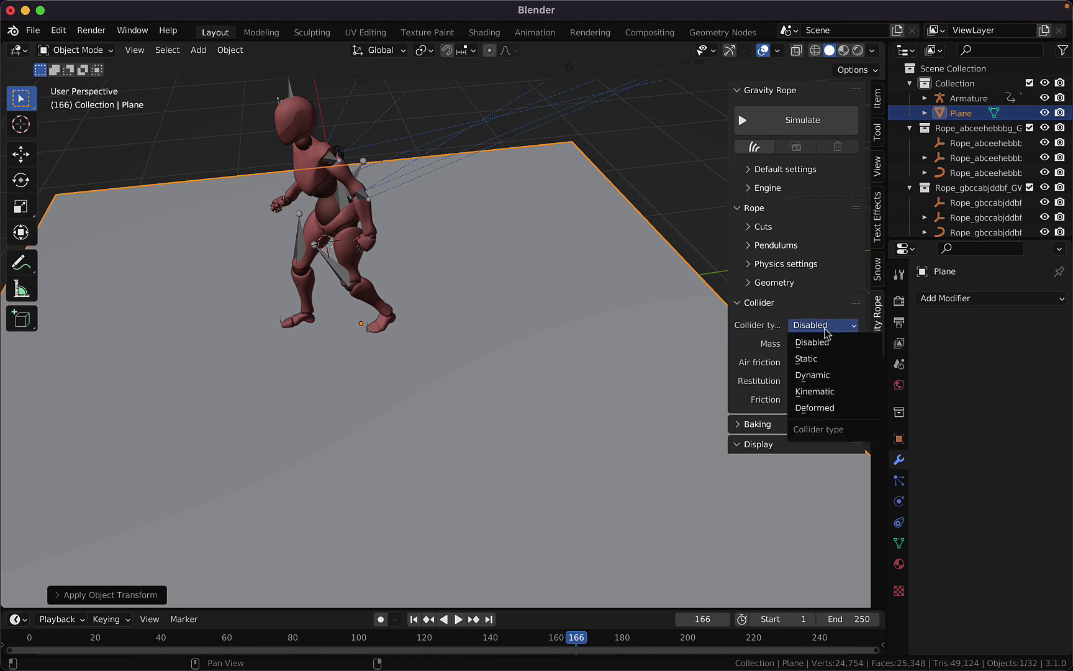
{"action": "left_click", "coordinate": [839, 360]}
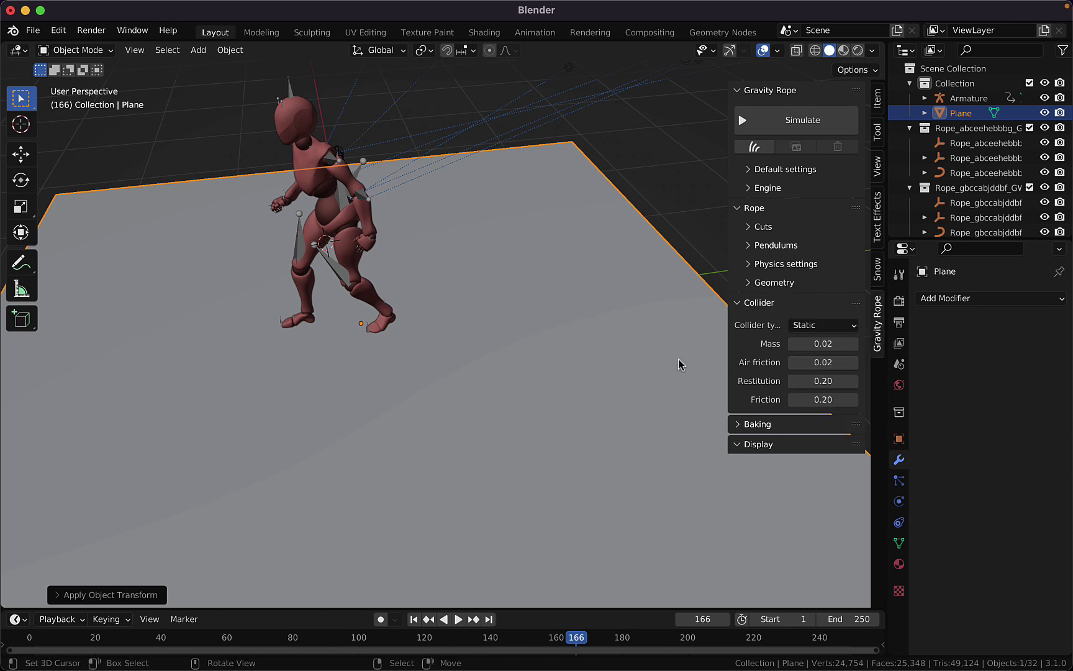
Subdivide the floor's entire mesh with 10 cuts in Edit Mode, and return to Object Mode.
{"action": "key", "text": "Tab"}
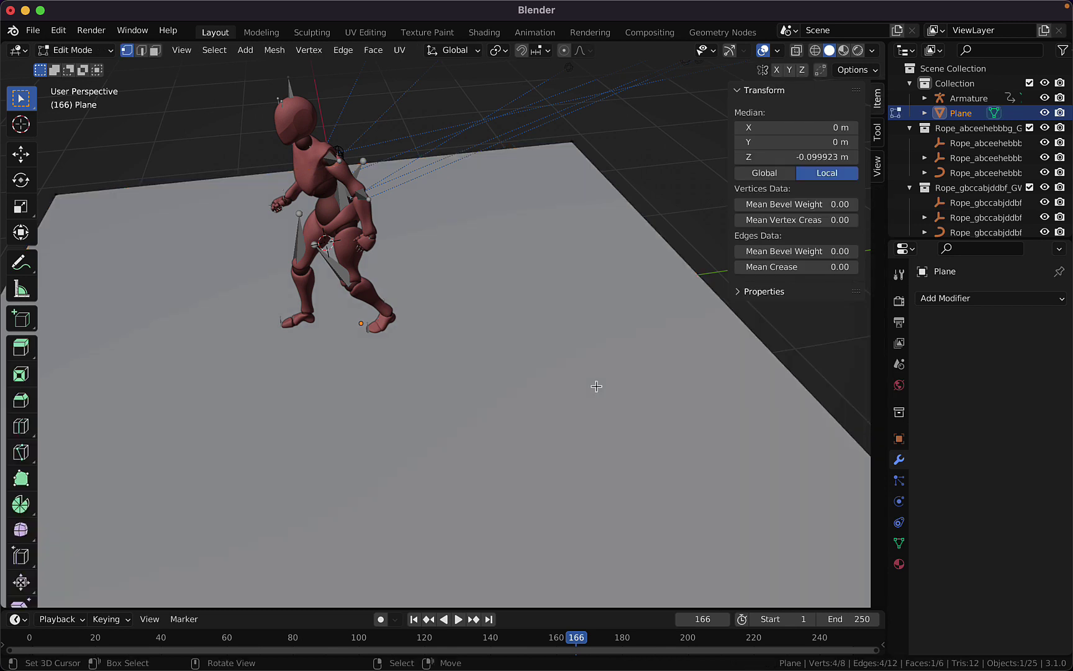
{"action": "scroll", "coordinate": [595, 386], "scroll_direction": "right", "scroll_amount": 3}
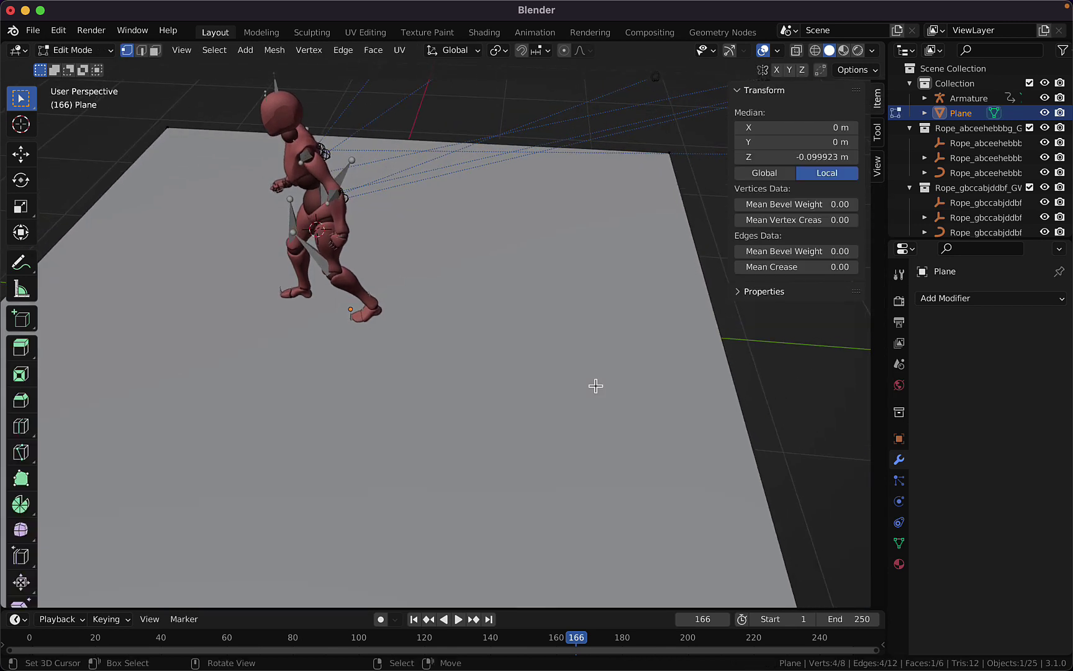
{"action": "key", "text": "a"}
{"action": "key", "text": "a"}
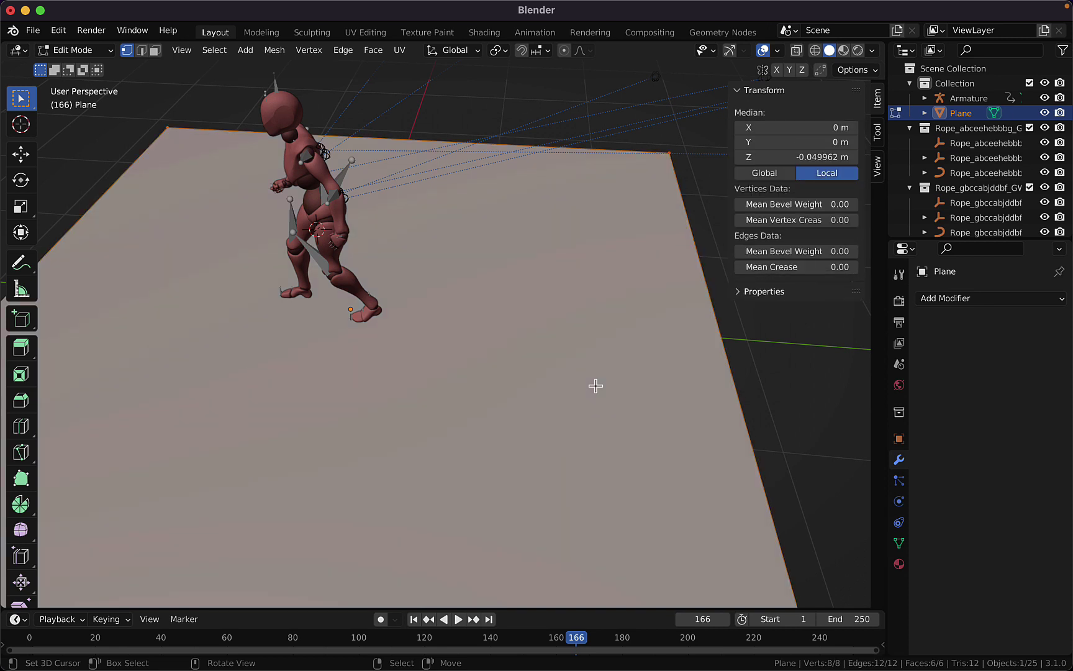
{"action": "right_click", "coordinate": [596, 386]}
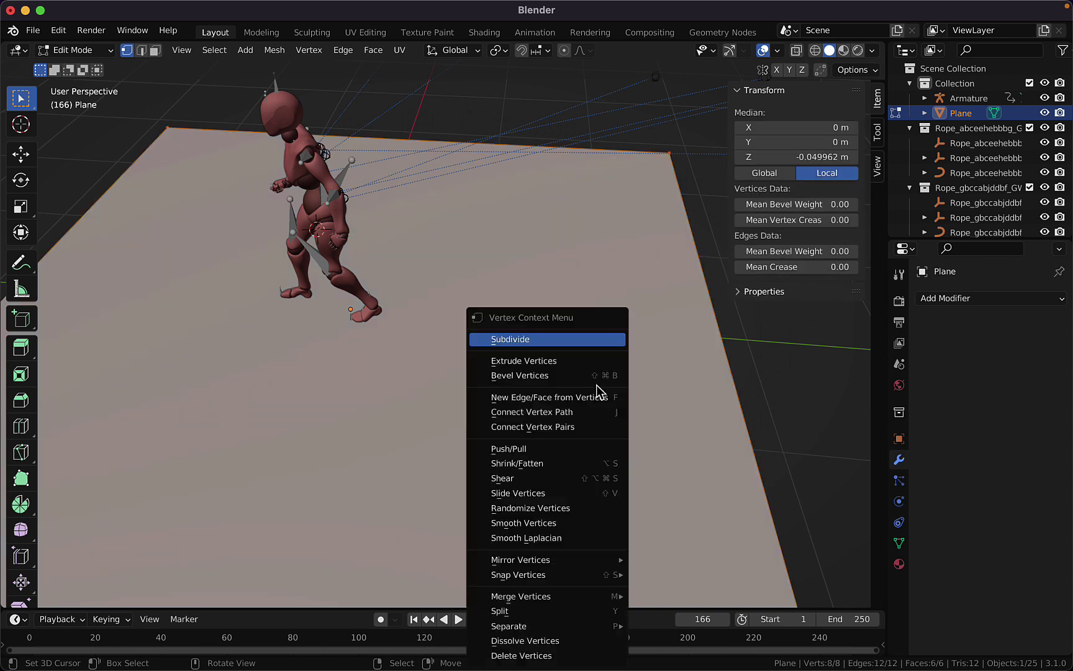
{"action": "left_click", "coordinate": [534, 339]}
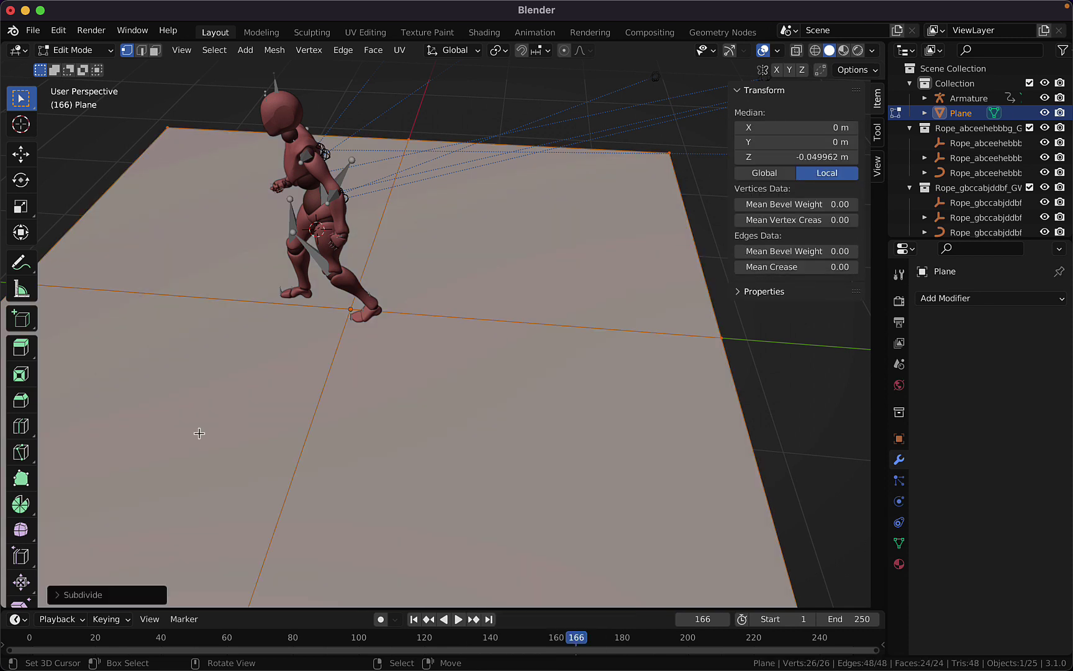
{"action": "left_click", "coordinate": [59, 596]}
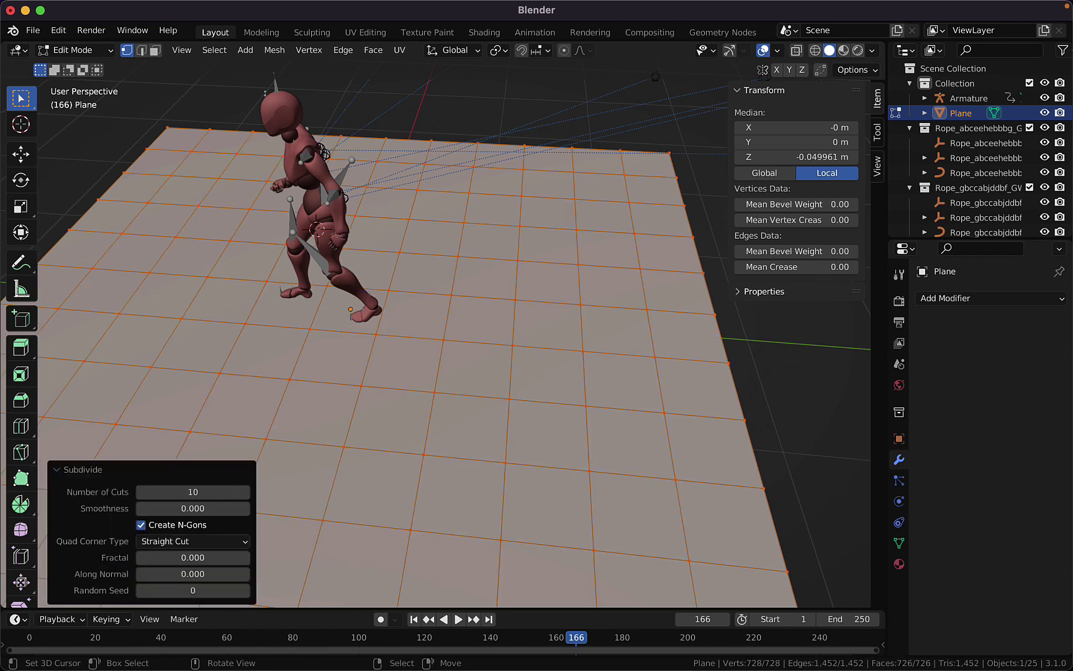
{"action": "key", "text": "Tab"}
Save the project as scene.blend in the tuto_cable_mixamo folder.
{"action": "scroll", "coordinate": [443, 312], "scroll_direction": "down", "scroll_amount": 5}
{"action": "scroll", "coordinate": [443, 312], "scroll_direction": "left", "scroll_amount": 2}
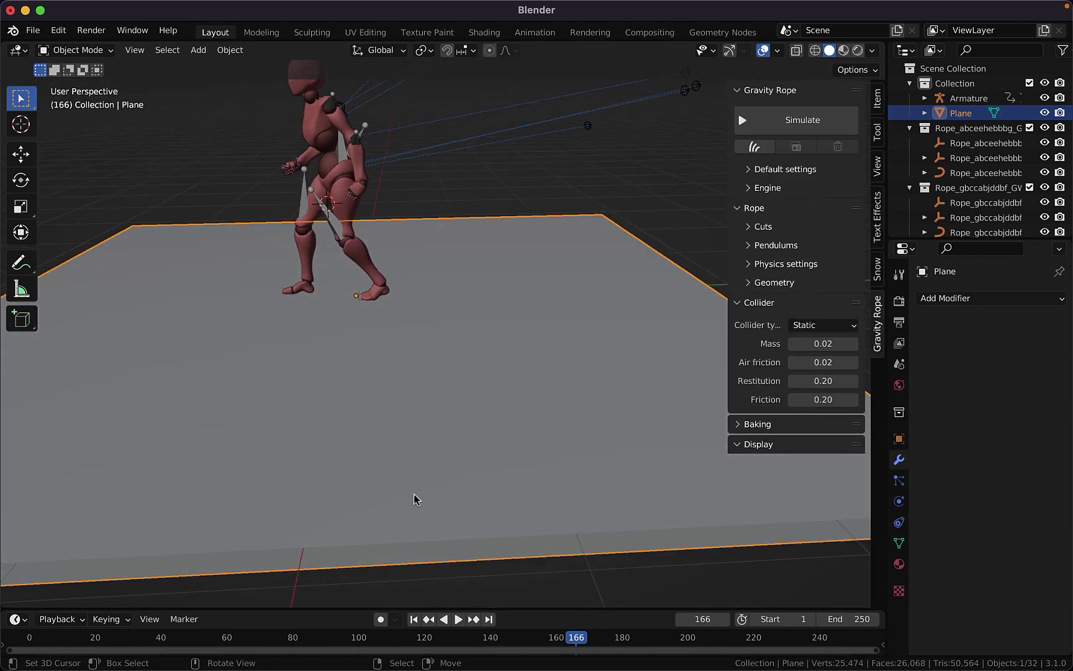
{"action": "scroll", "coordinate": [420, 417], "scroll_direction": "up", "scroll_amount": 5}
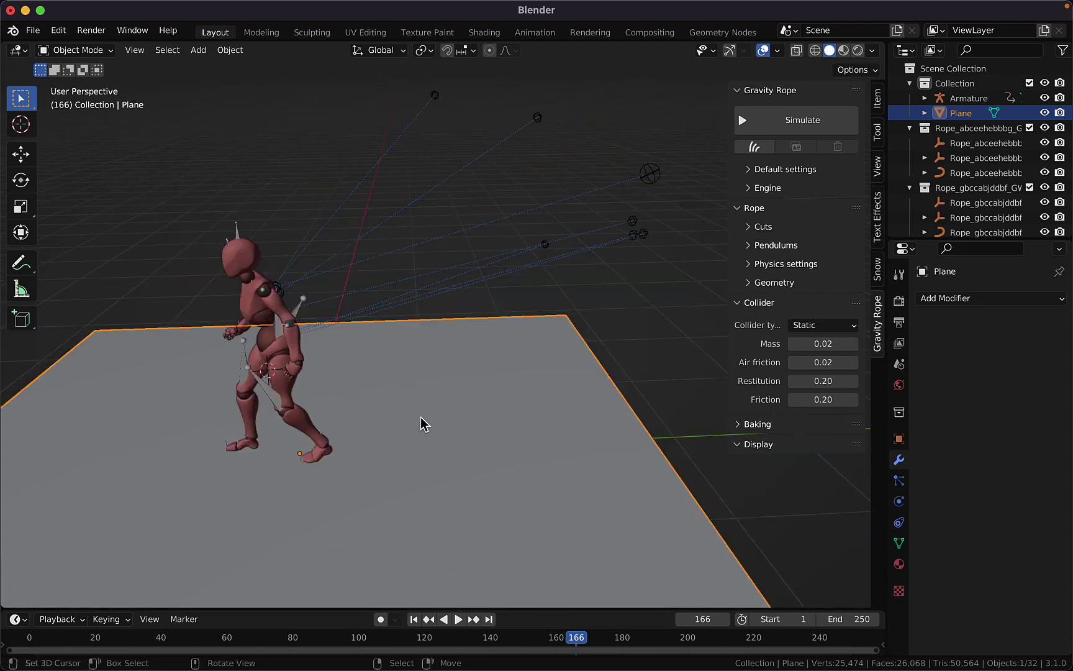
{"action": "left_click", "coordinate": [32, 30]}
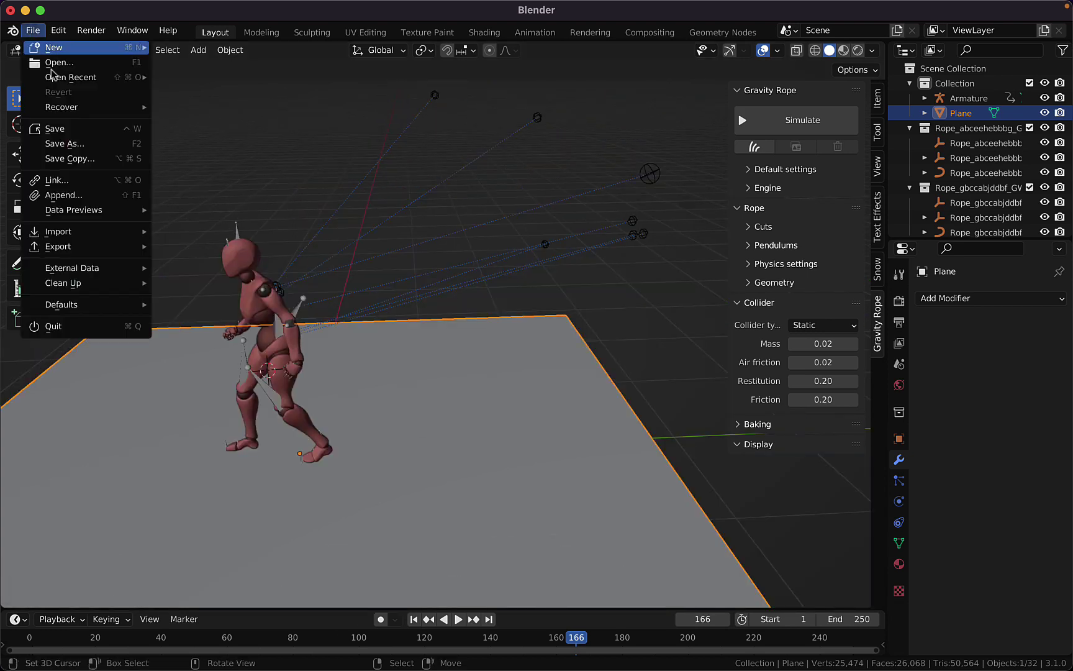
{"action": "type", "text": "scen"}
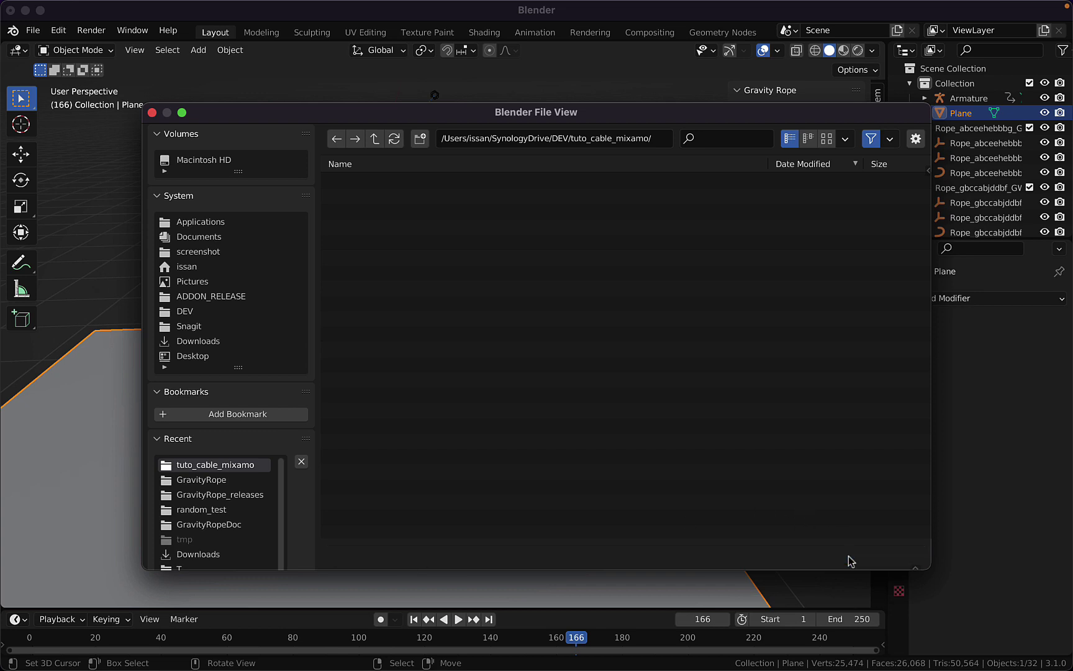
{"action": "left_click", "coordinate": [868, 554]}
Run the Gravity Rope simulation with the floor acting as a static collider.
{"action": "scroll", "coordinate": [320, 469], "scroll_direction": "up", "scroll_amount": 3}
{"action": "scroll", "coordinate": [320, 469], "scroll_direction": "down", "scroll_amount": 2}
{"action": "left_click", "coordinate": [770, 118]}
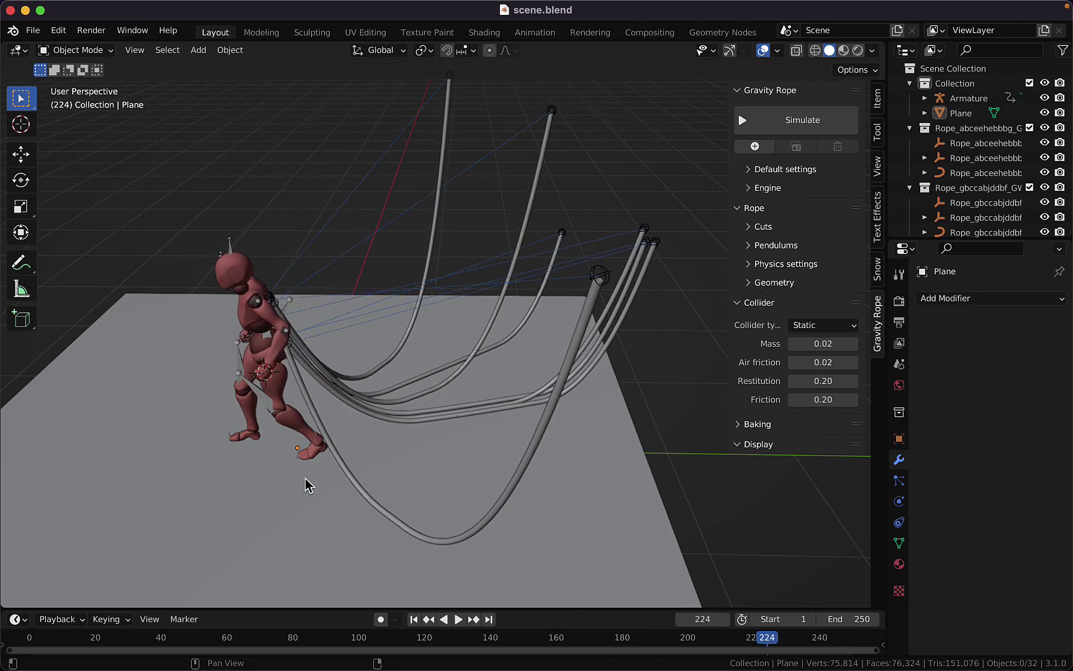
Play the simulated animation, examine from several angles how the ropes follow the character and rest on the floor, and stop playback.
{"action": "left_click", "coordinate": [458, 618]}
{"action": "scroll", "coordinate": [347, 519], "scroll_direction": "left", "scroll_amount": 5}
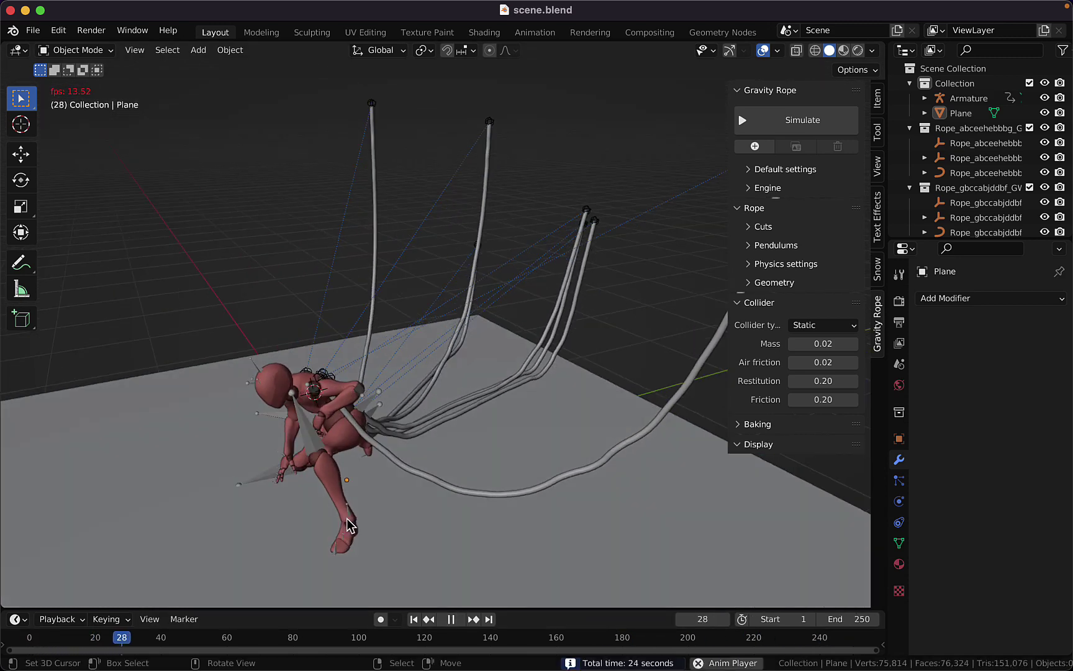
{"action": "scroll", "coordinate": [347, 518], "scroll_direction": "left", "scroll_amount": 10}
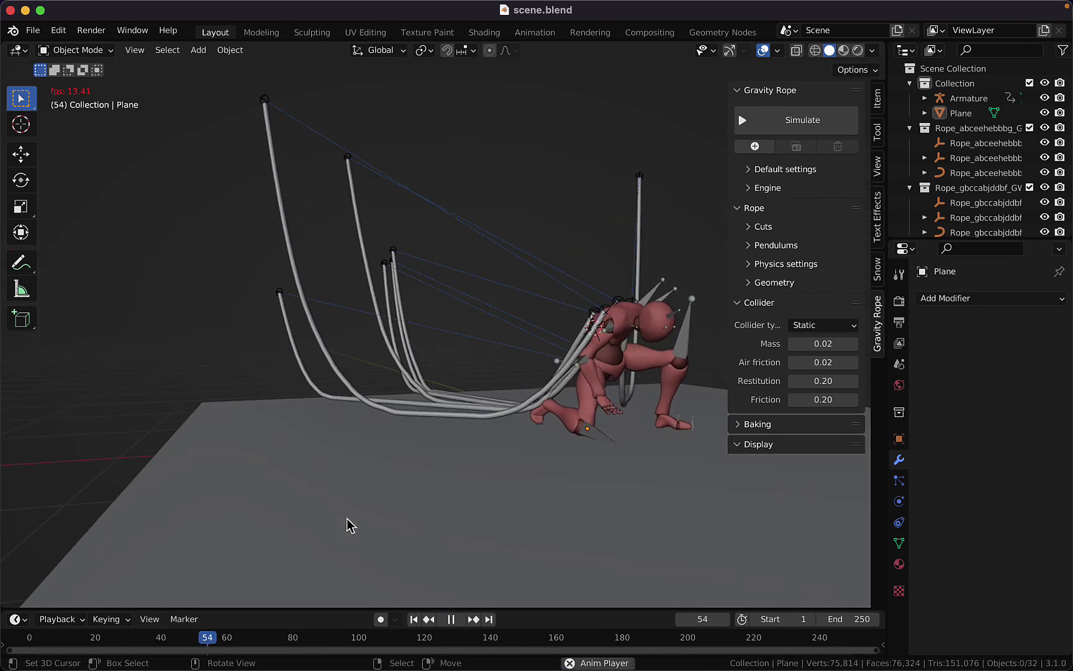
{"action": "scroll", "coordinate": [346, 518], "scroll_direction": "right", "scroll_amount": 10}
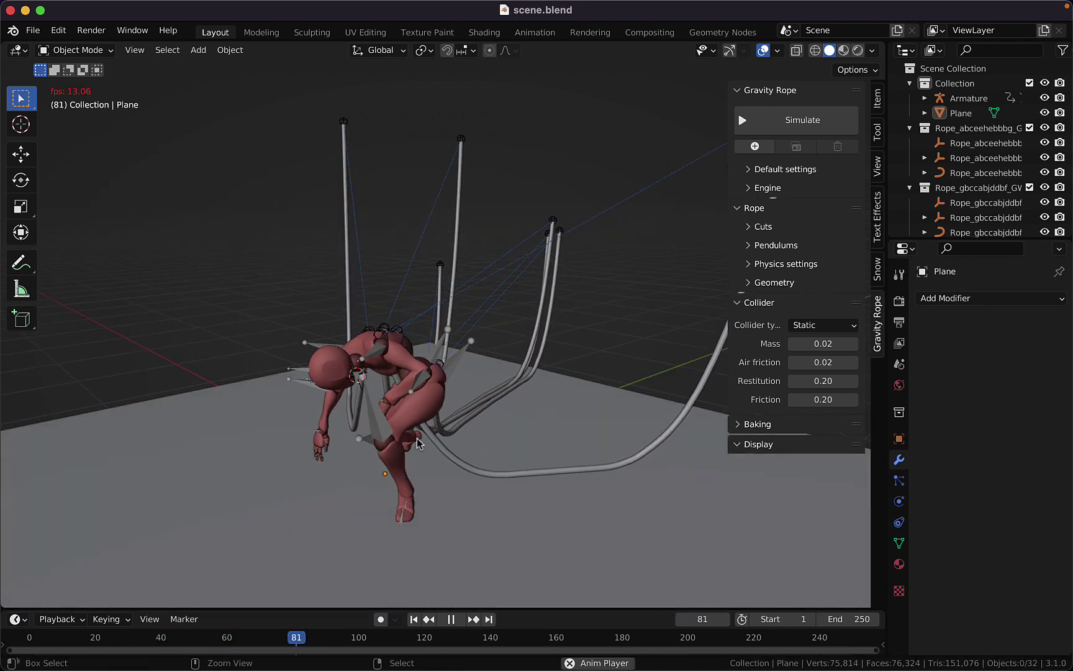
{"action": "scroll", "coordinate": [416, 438], "scroll_direction": "down", "scroll_amount": 2, "text": "ctrl"}
{"action": "scroll", "coordinate": [417, 437], "scroll_direction": "up", "scroll_amount": 4, "text": "ctrl"}
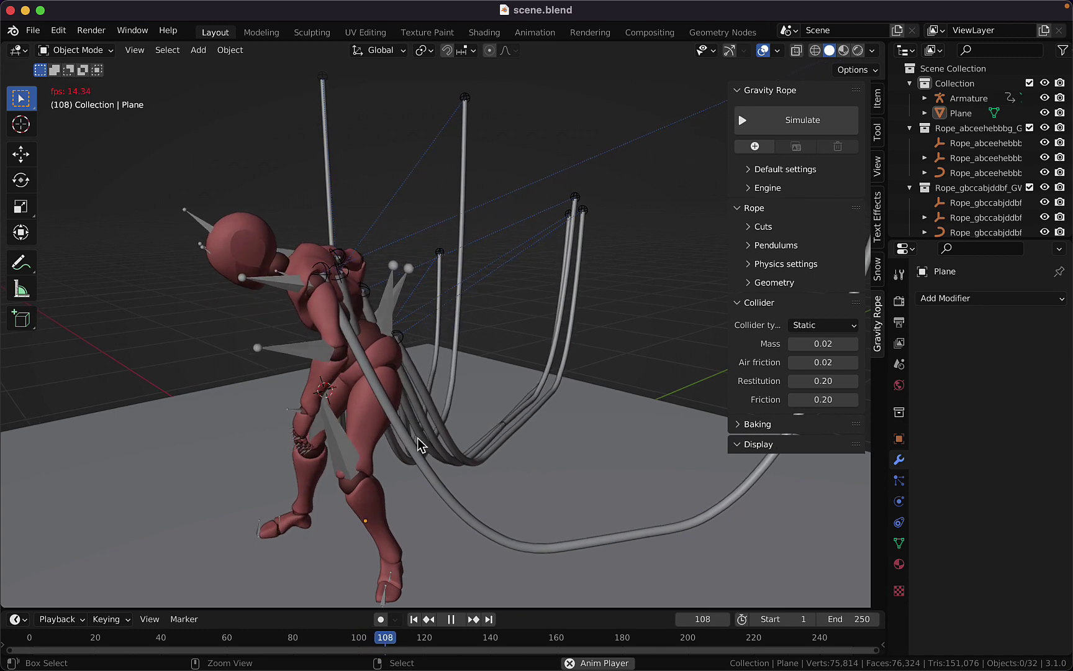
{"action": "scroll", "coordinate": [418, 438], "scroll_direction": "up", "scroll_amount": 1, "text": "ctrl"}
{"action": "scroll", "coordinate": [418, 438], "scroll_direction": "right", "scroll_amount": 5}
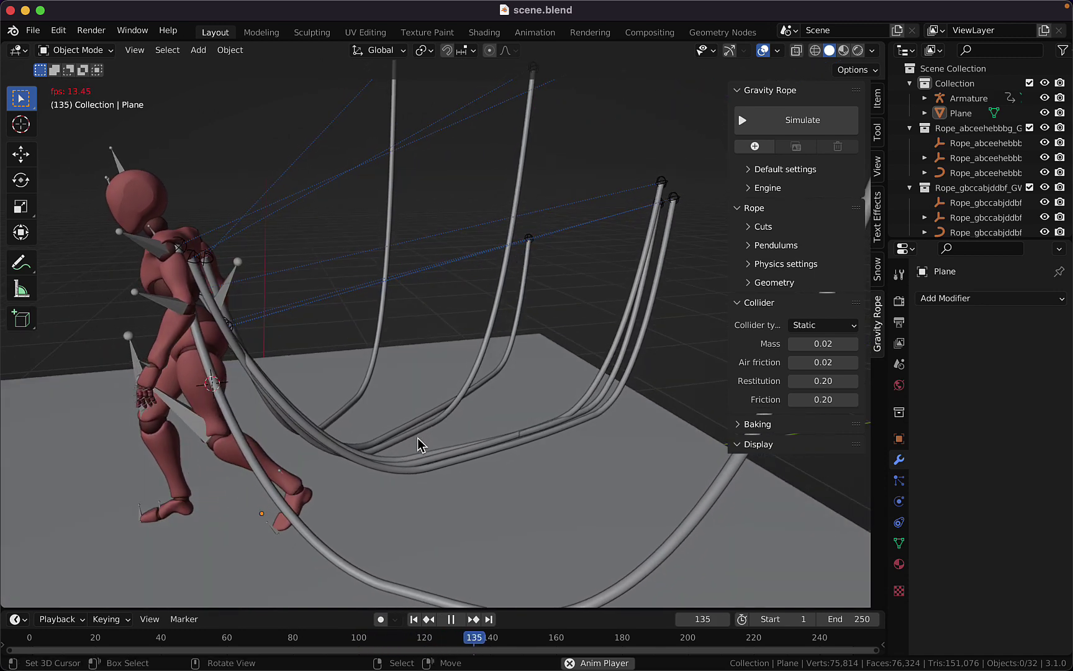
{"action": "scroll", "coordinate": [417, 442], "scroll_direction": "right", "scroll_amount": 10}
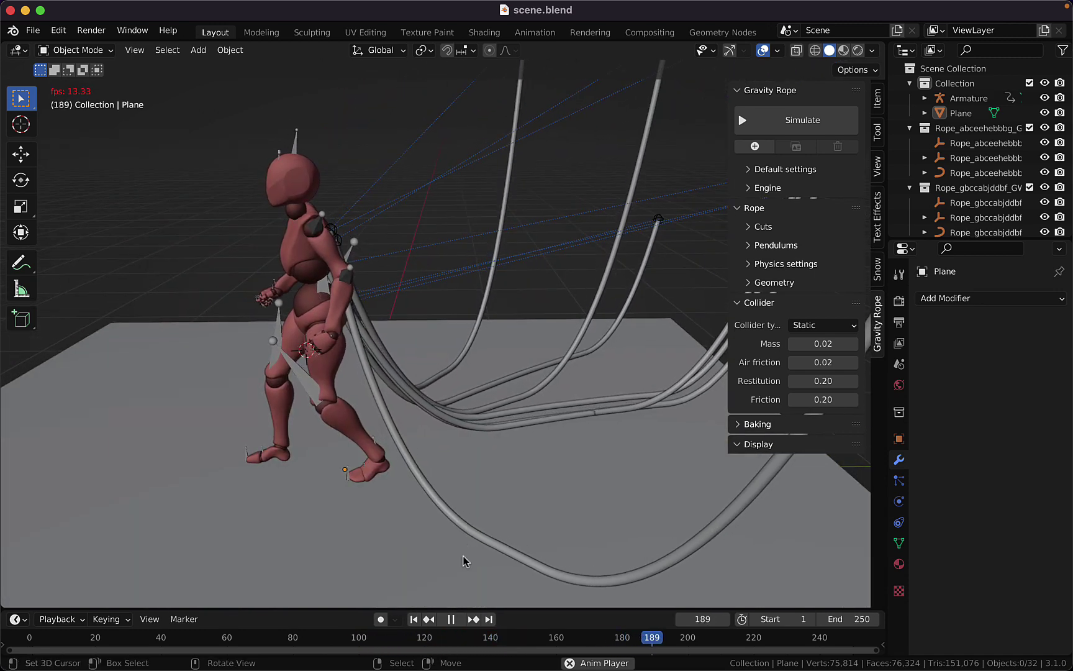
{"action": "left_click", "coordinate": [450, 619]}
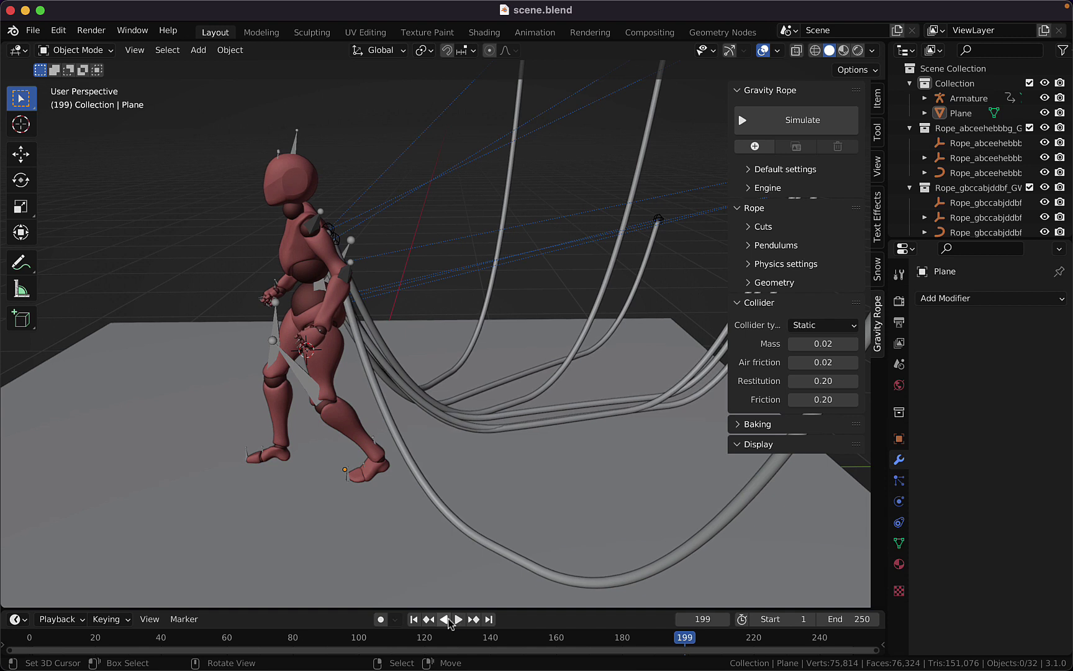
Set the Beta_Surface body mesh's collider type to Deformed and rerun the rope simulation.
{"action": "left_click", "coordinate": [288, 252]}
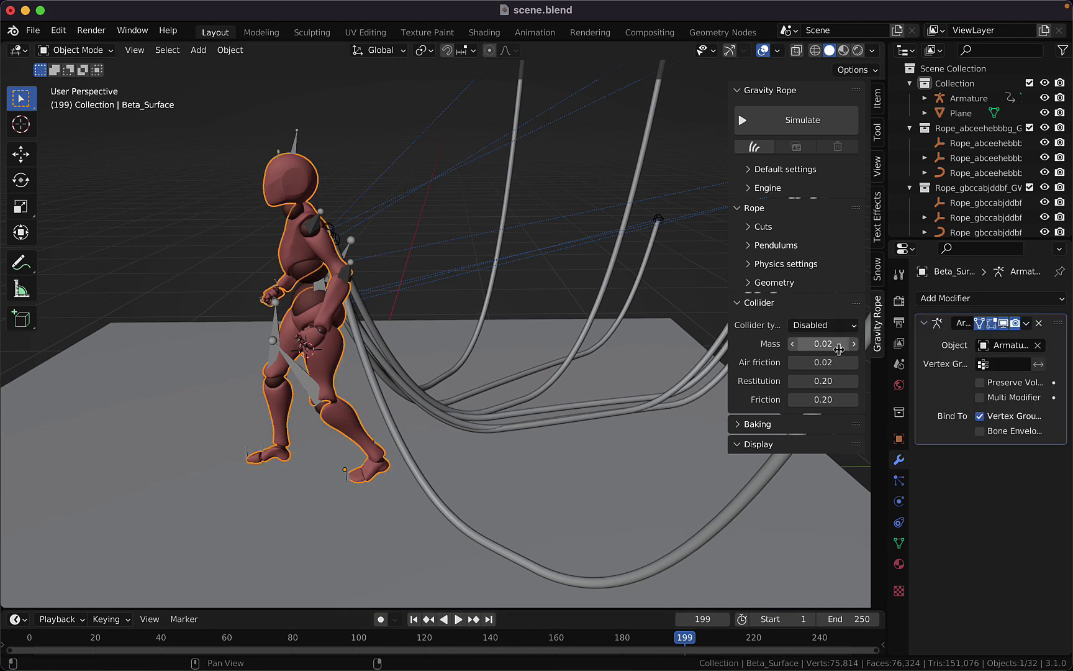
{"action": "left_click", "coordinate": [839, 325]}
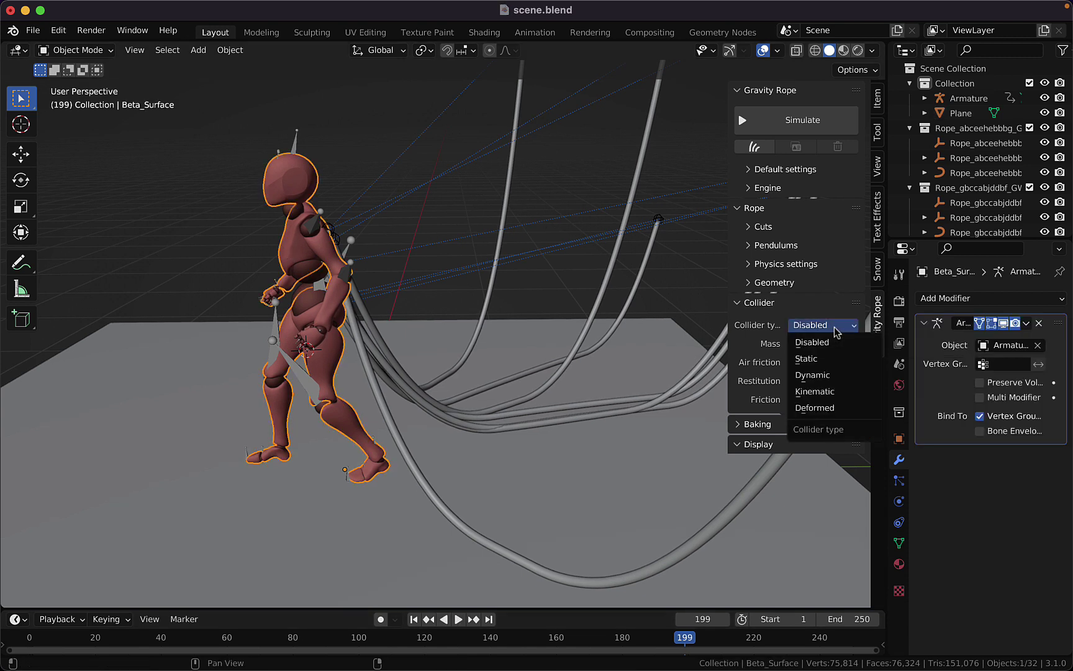
{"action": "left_click", "coordinate": [839, 408]}
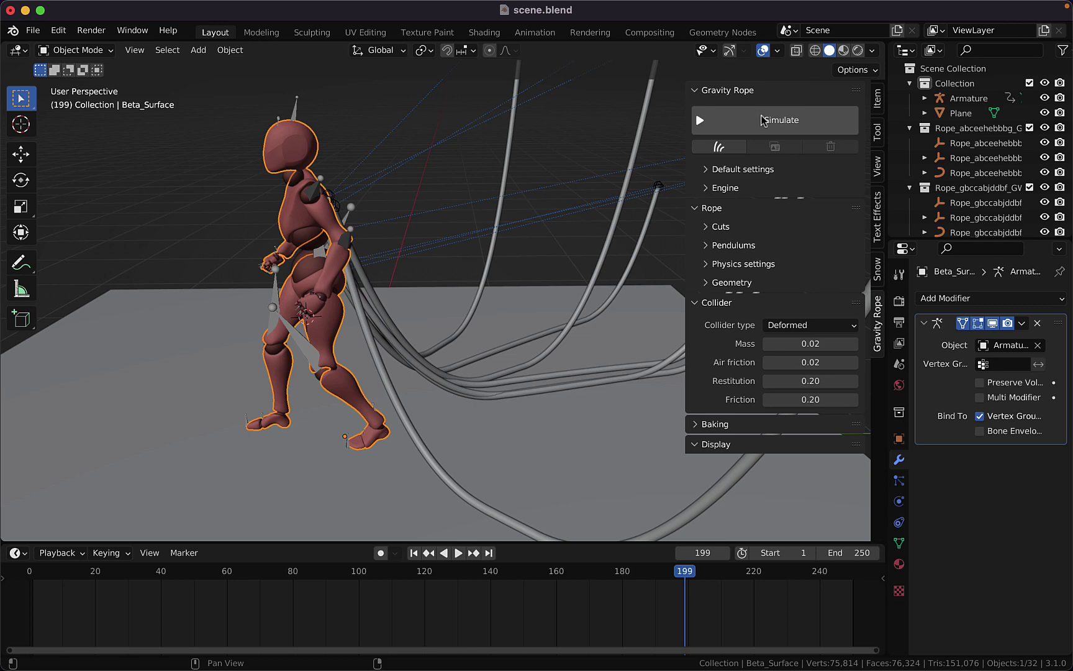
{"action": "left_click", "coordinate": [765, 121]}
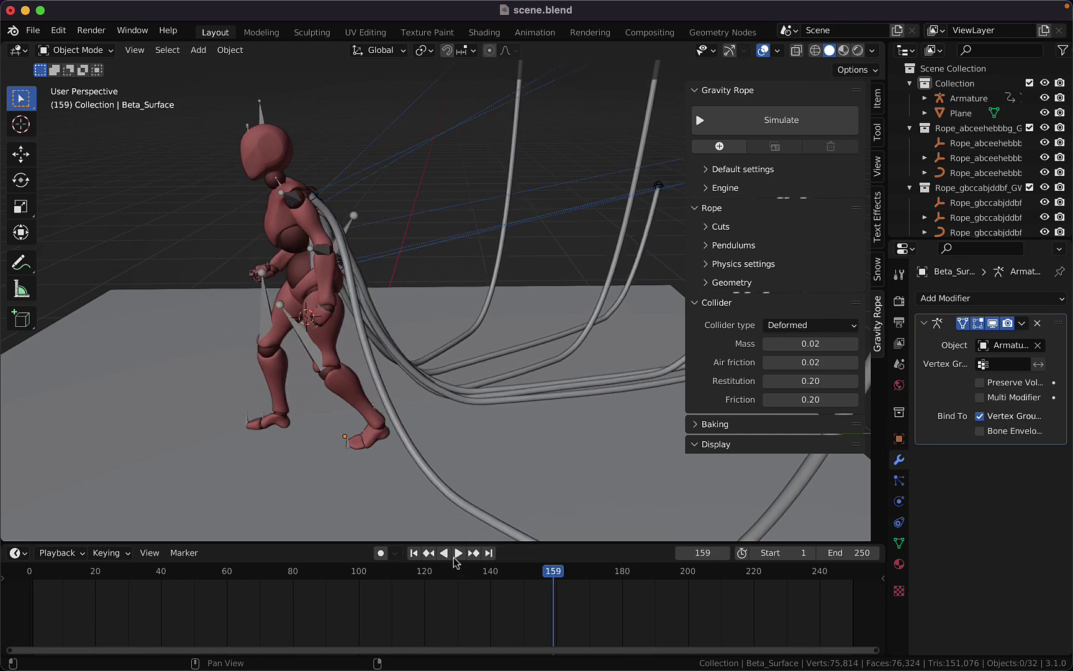
End the rope simulation run and replay the animation from the first frame, examining how the ropes collide with the character's body.
{"action": "key", "text": "Escape"}
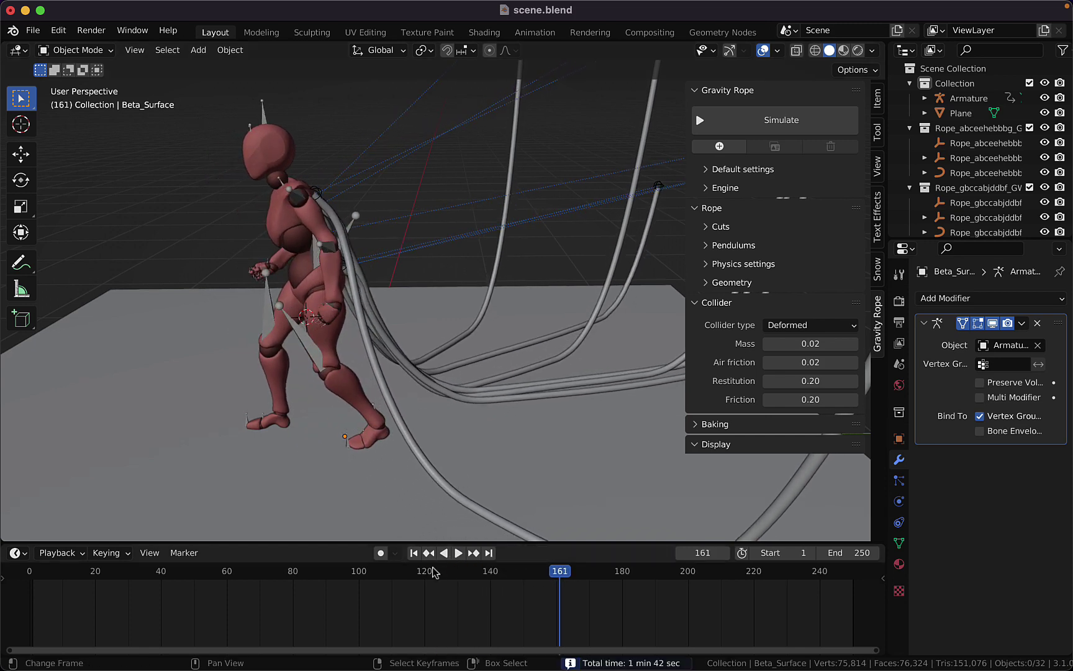
{"action": "left_click", "coordinate": [414, 553]}
{"action": "left_click", "coordinate": [458, 553]}
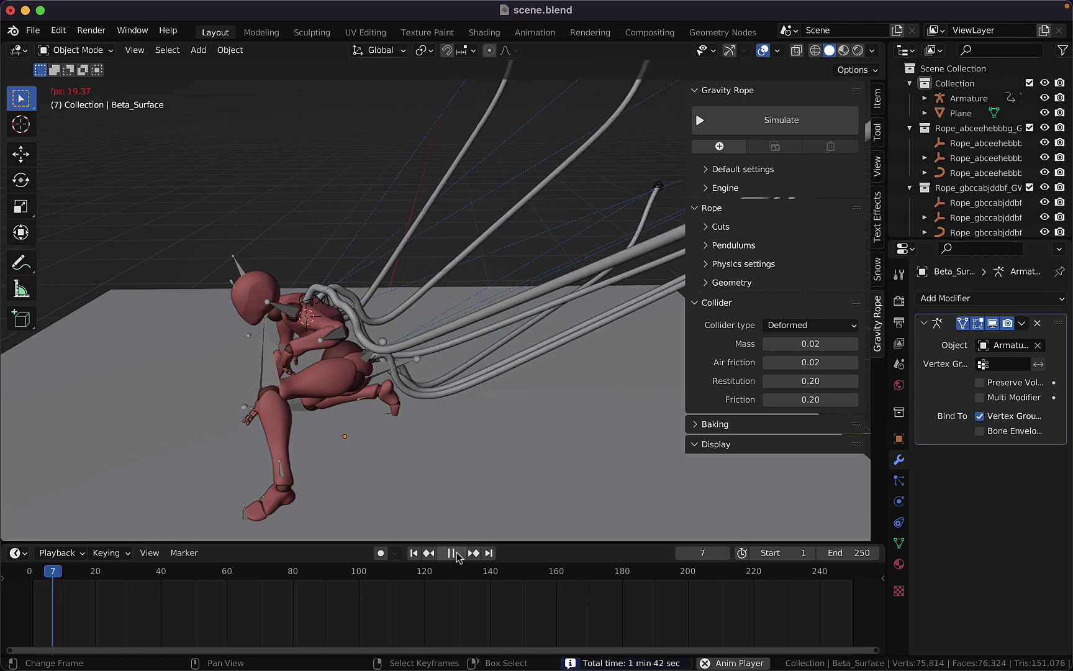
{"action": "left_click", "coordinate": [457, 553]}
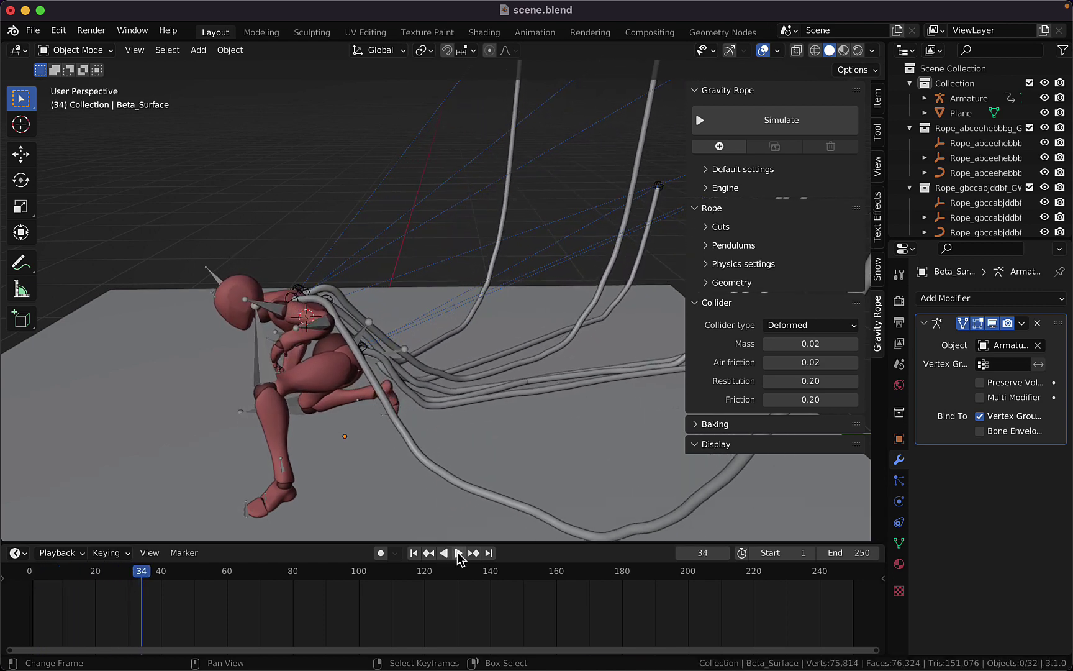
{"action": "left_click", "coordinate": [415, 553]}
{"action": "left_click", "coordinate": [460, 553]}
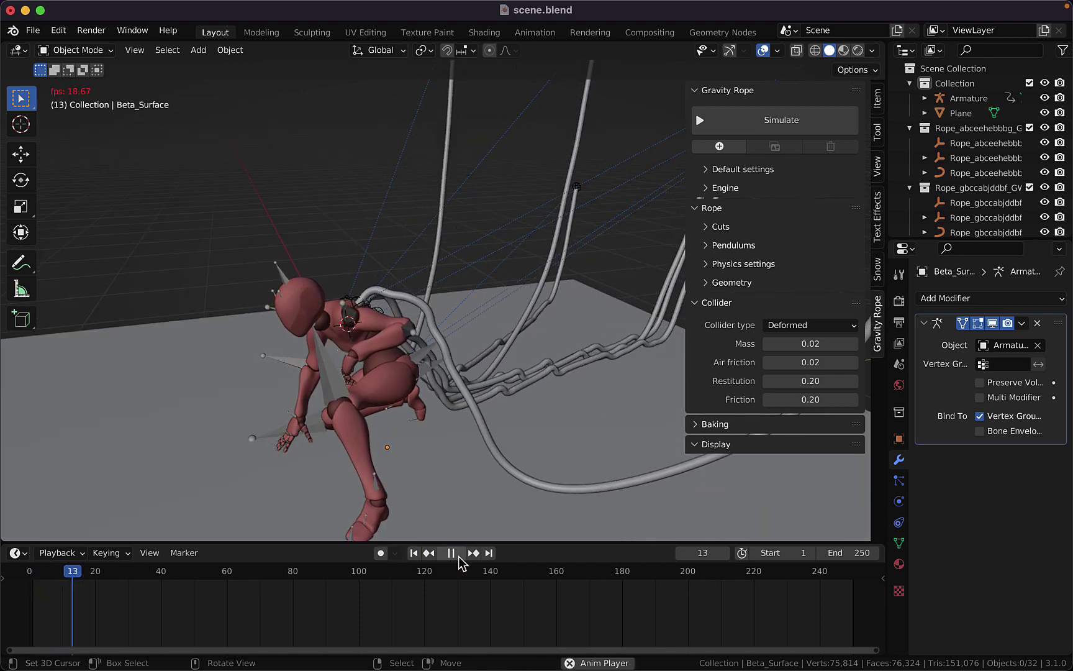
{"action": "scroll", "coordinate": [444, 407], "scroll_direction": "up", "scroll_amount": 5}
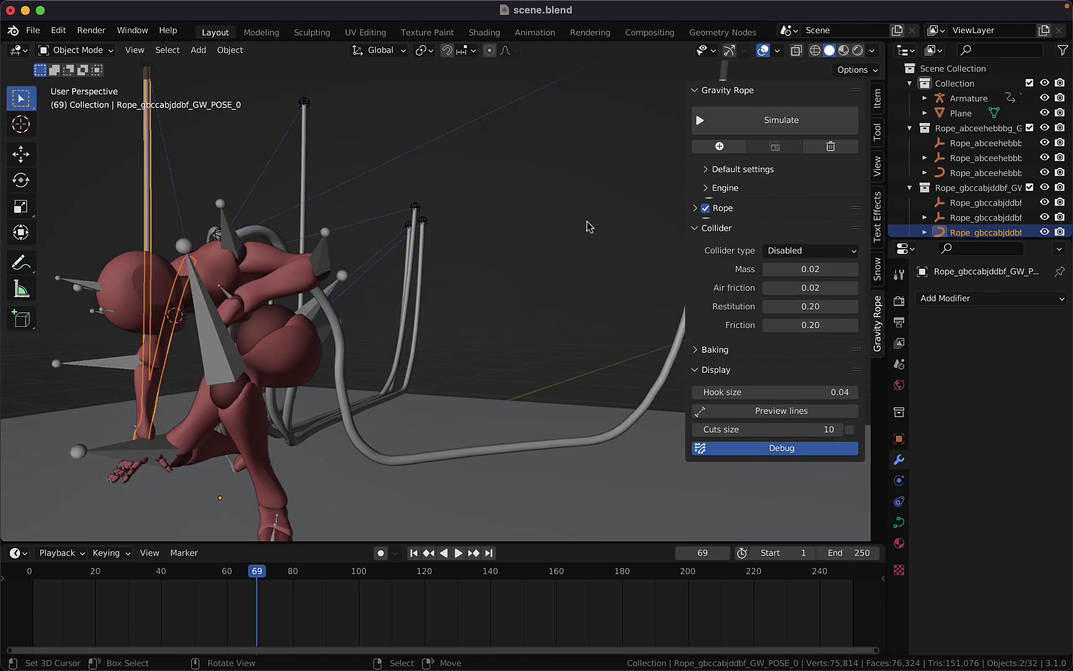
Set the Gravity Rope engine's FPS to 30 and open the scene's output format settings to compare the frame rate.
{"action": "scroll", "coordinate": [583, 225], "scroll_direction": "right", "scroll_amount": 5, "text": "shift"}
{"action": "left_click", "coordinate": [709, 189]}
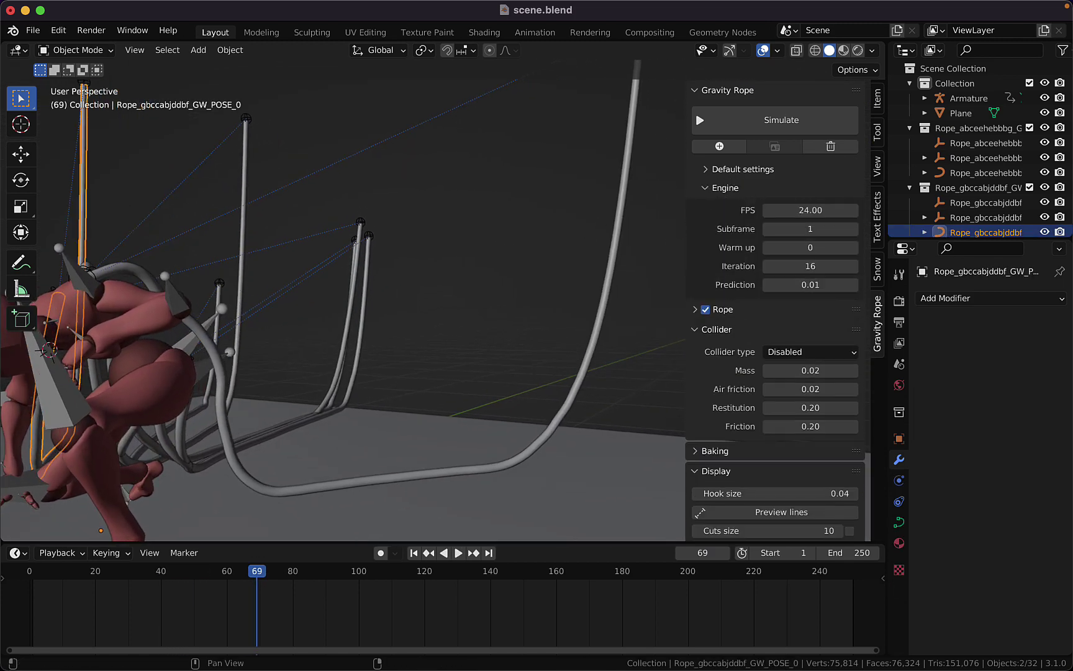
{"action": "left_click", "coordinate": [799, 213]}
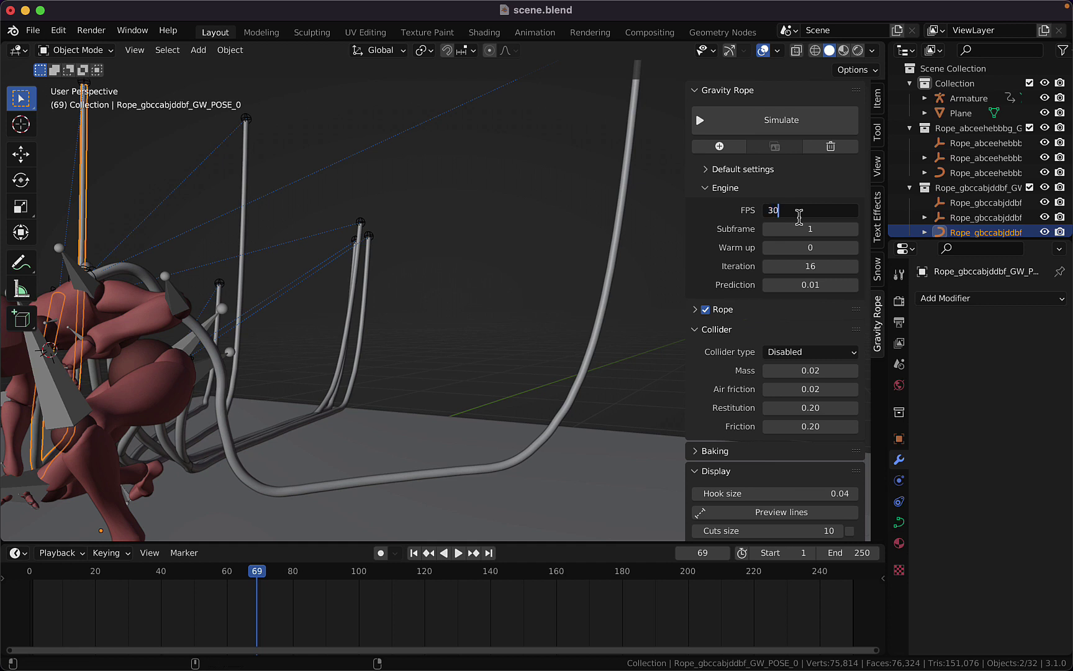
{"action": "key", "text": "Return"}
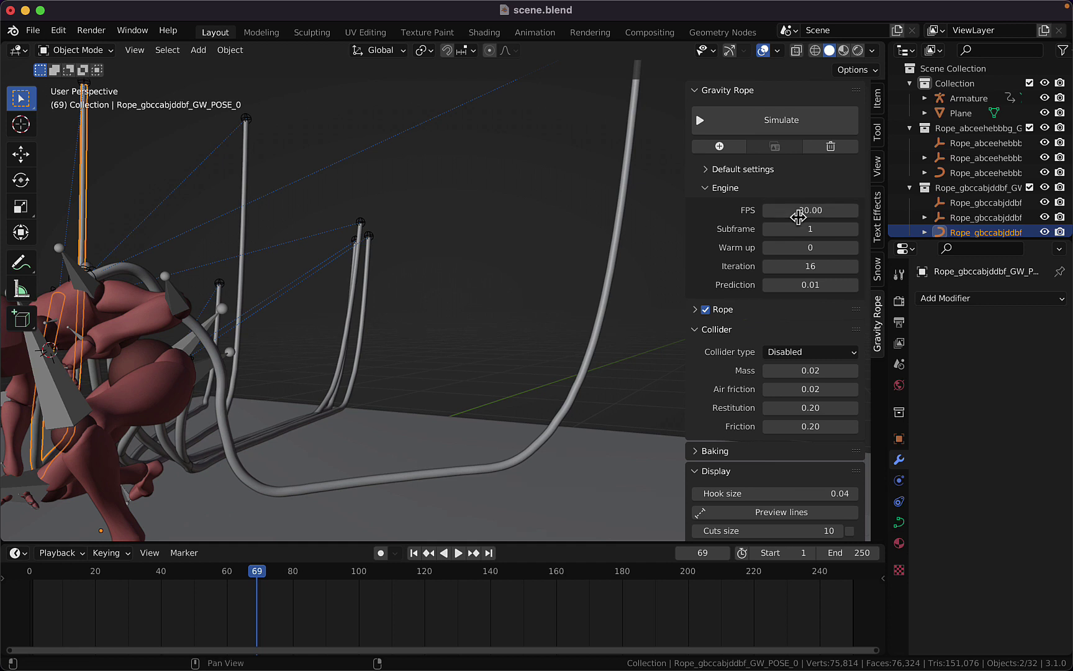
{"action": "left_click", "coordinate": [899, 302]}
{"action": "left_click", "coordinate": [899, 321]}
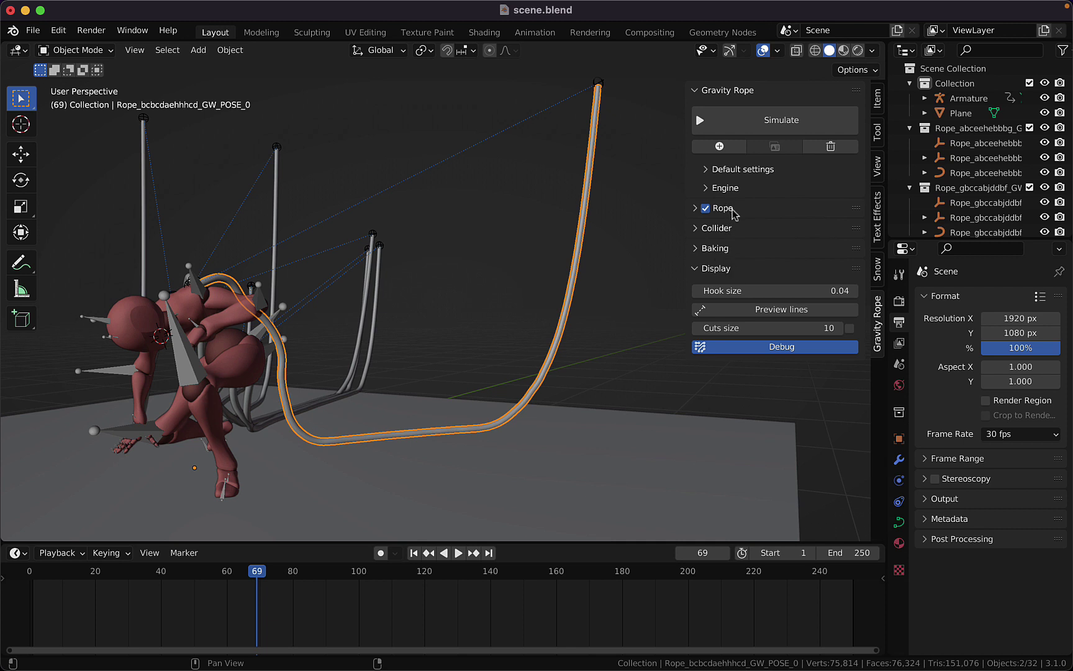
Expand the selected rope's physics settings and open its Ball collision value for editing.
{"action": "left_click", "coordinate": [720, 208]}
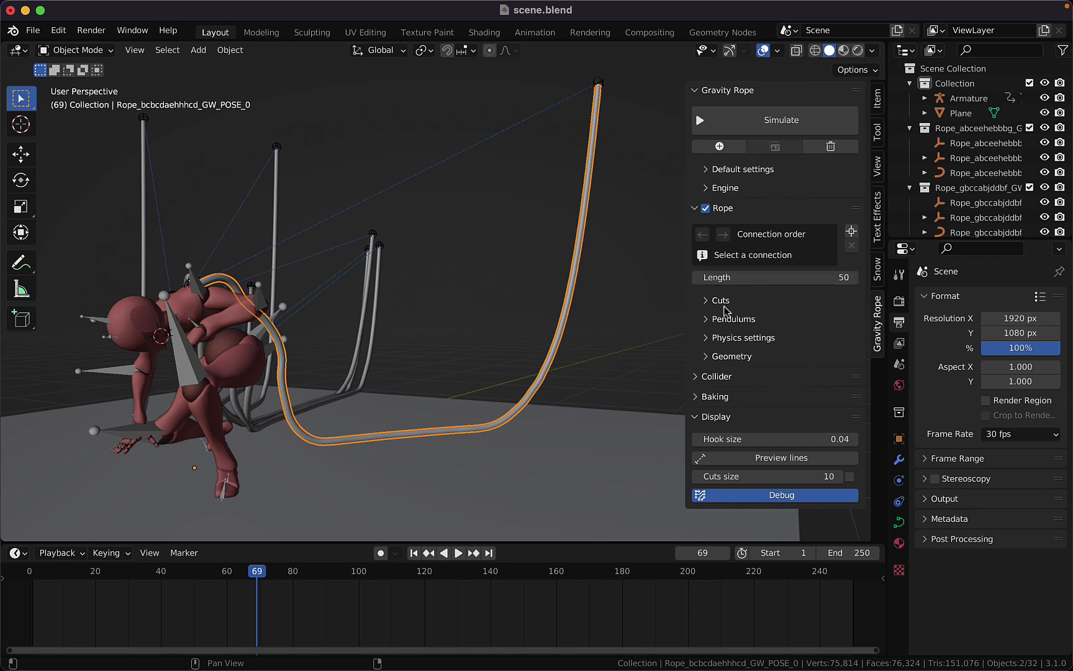
{"action": "left_click", "coordinate": [720, 301]}
{"action": "left_click", "coordinate": [720, 302]}
{"action": "left_click", "coordinate": [708, 337]}
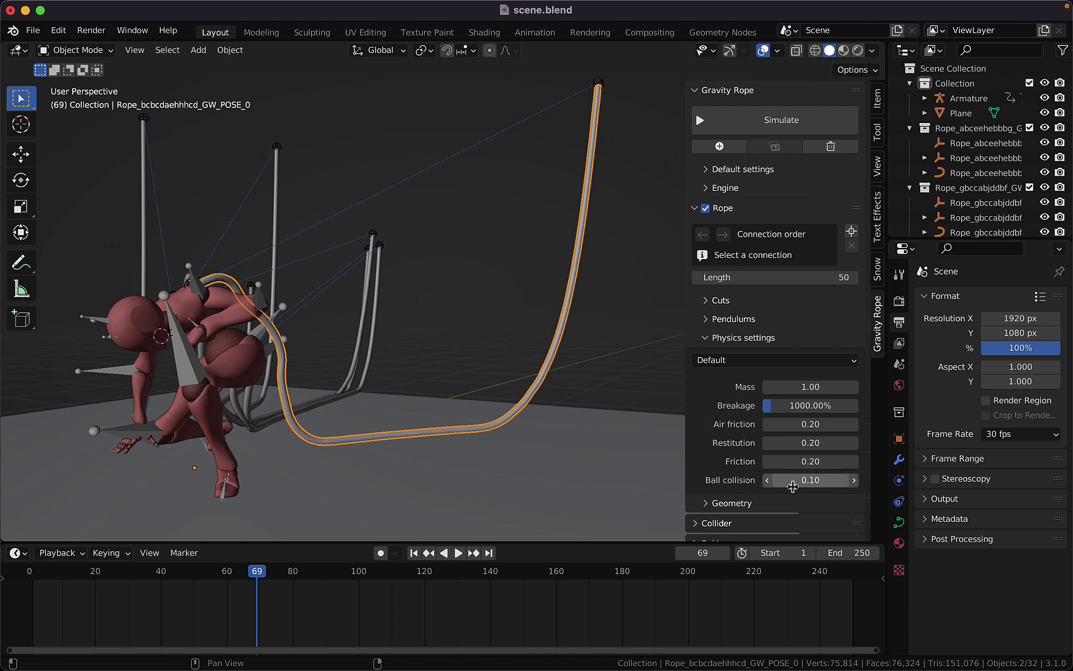
{"action": "left_click", "coordinate": [801, 487]}
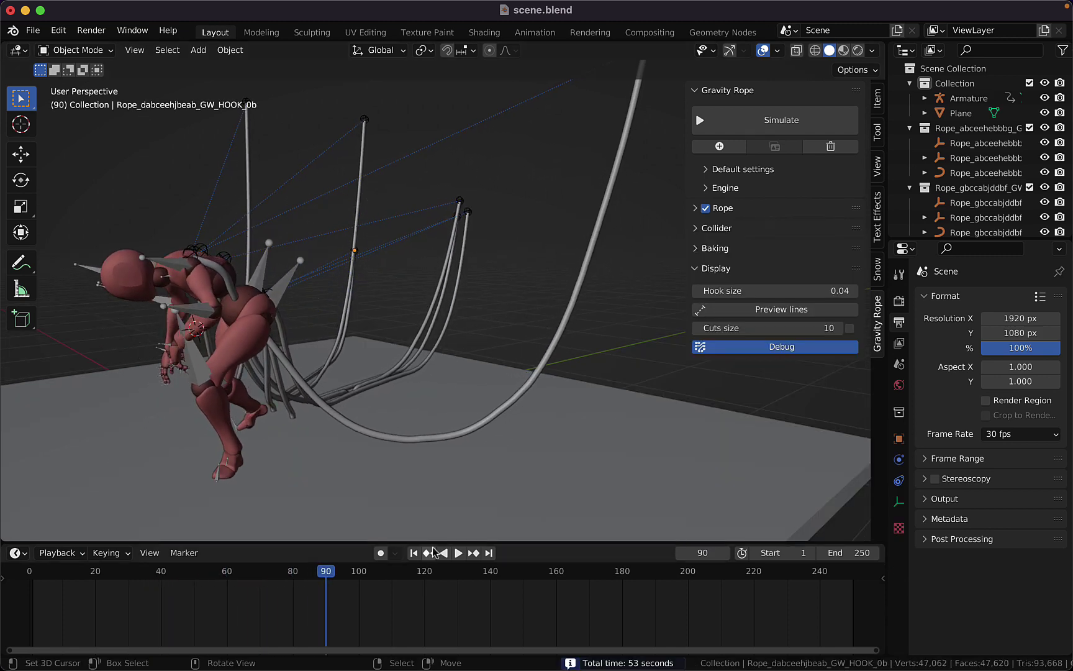
Set Subframe to 2 in the Gravity Rope engine settings for the rope simulation.
{"action": "middle_click_drag", "start_coordinate": [330, 472], "coordinate": [329, 467]}
{"action": "scroll", "coordinate": [329, 467], "scroll_direction": "up", "scroll_amount": 3, "text": "shift"}
{"action": "scroll", "coordinate": [340, 373], "scroll_direction": "up", "scroll_amount": 3}
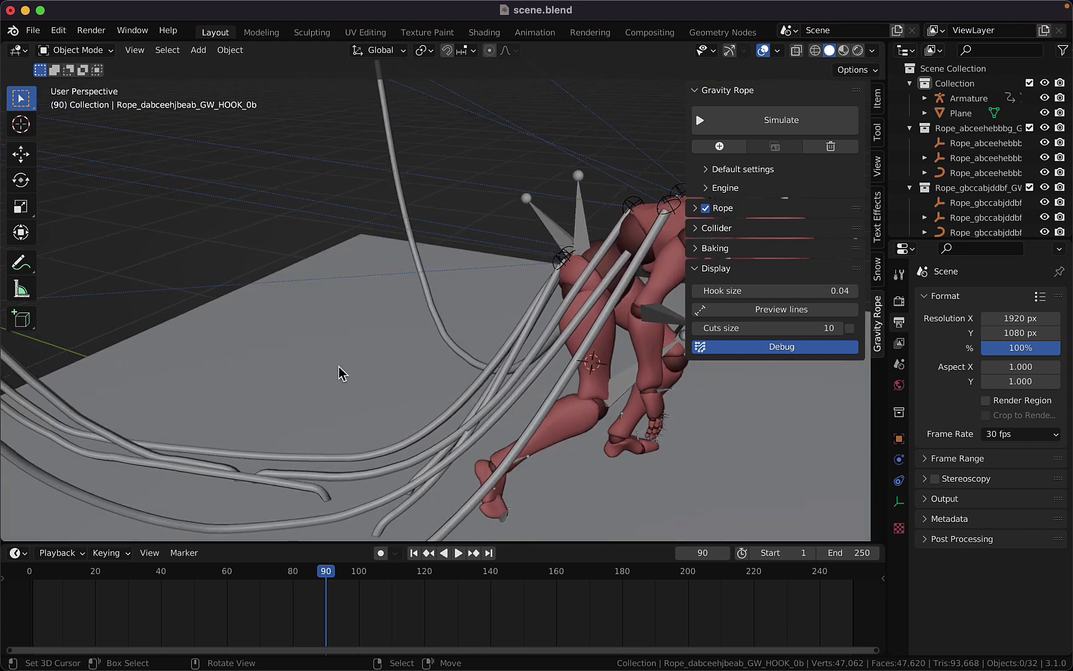
{"action": "scroll", "coordinate": [340, 373], "scroll_direction": "down", "scroll_amount": 3}
{"action": "scroll", "coordinate": [341, 373], "scroll_direction": "down", "scroll_amount": 3, "text": "shift"}
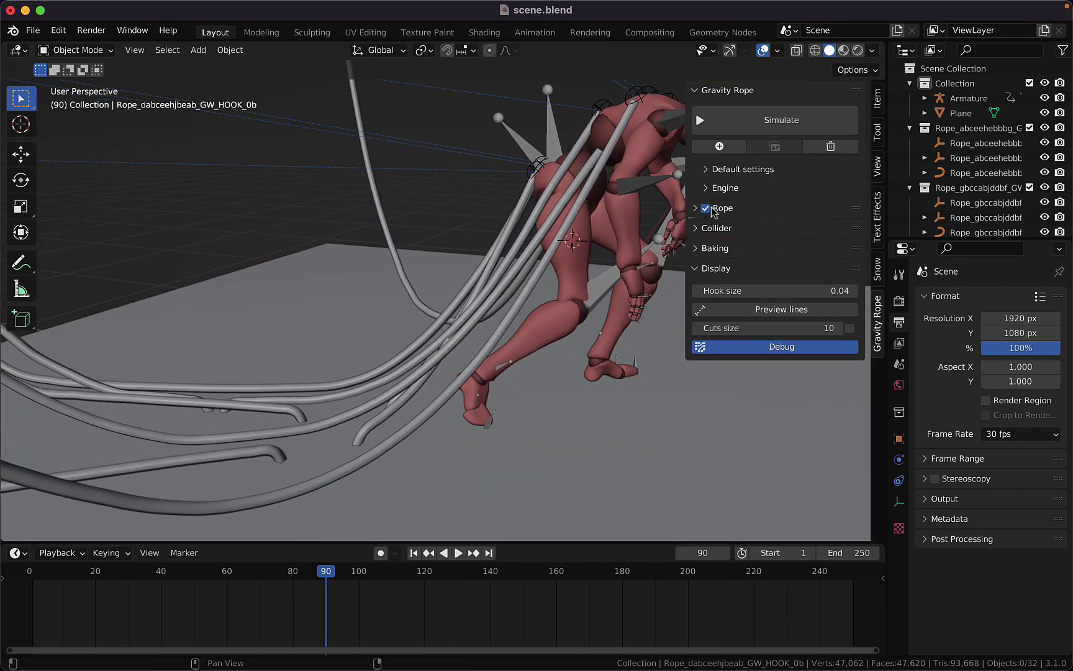
{"action": "left_click", "coordinate": [708, 189]}
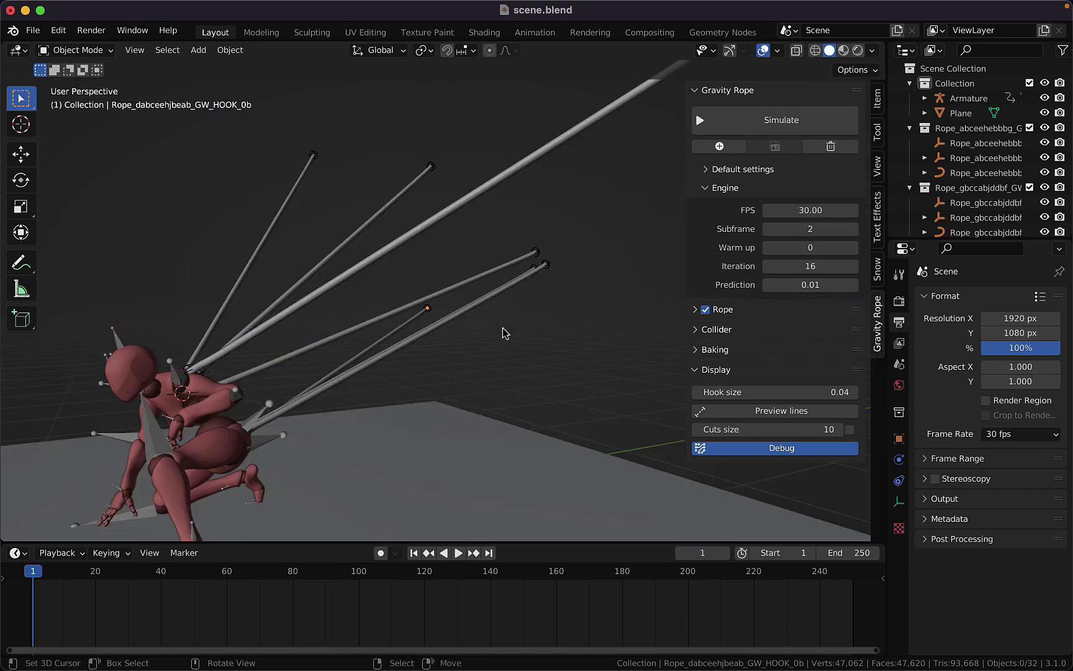
Set the engine's Warm up to 40 frames and run the Gravity Rope simulation.
{"action": "scroll", "coordinate": [505, 332], "scroll_direction": "right", "scroll_amount": 3, "text": "shift"}
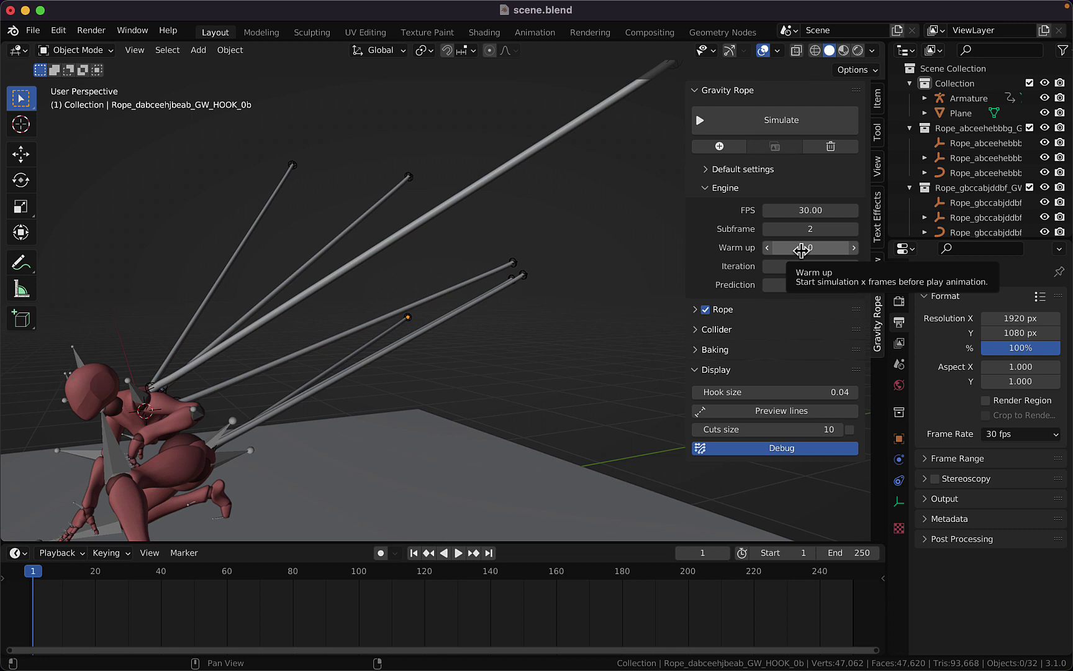
{"action": "left_click", "coordinate": [770, 248]}
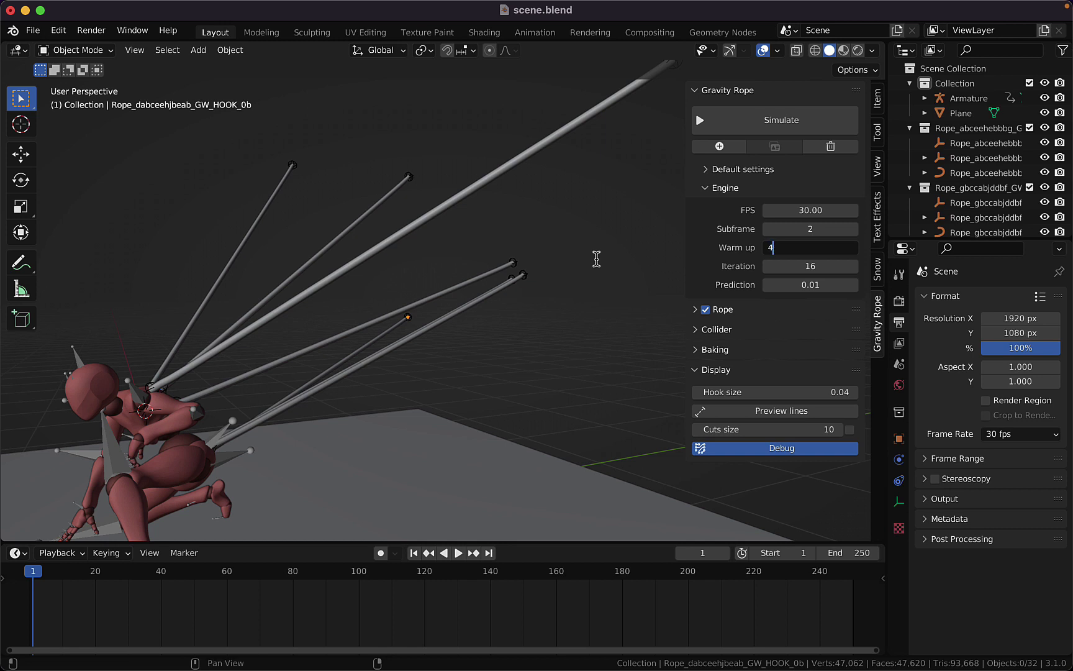
{"action": "key", "text": "Return"}
{"action": "left_click", "coordinate": [782, 120]}
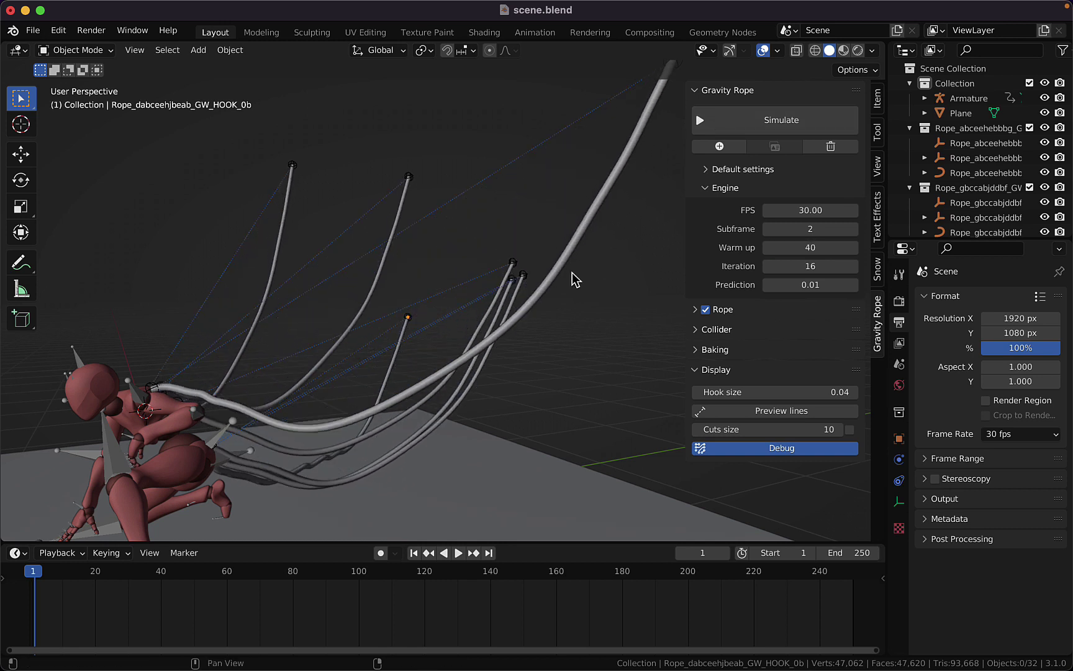